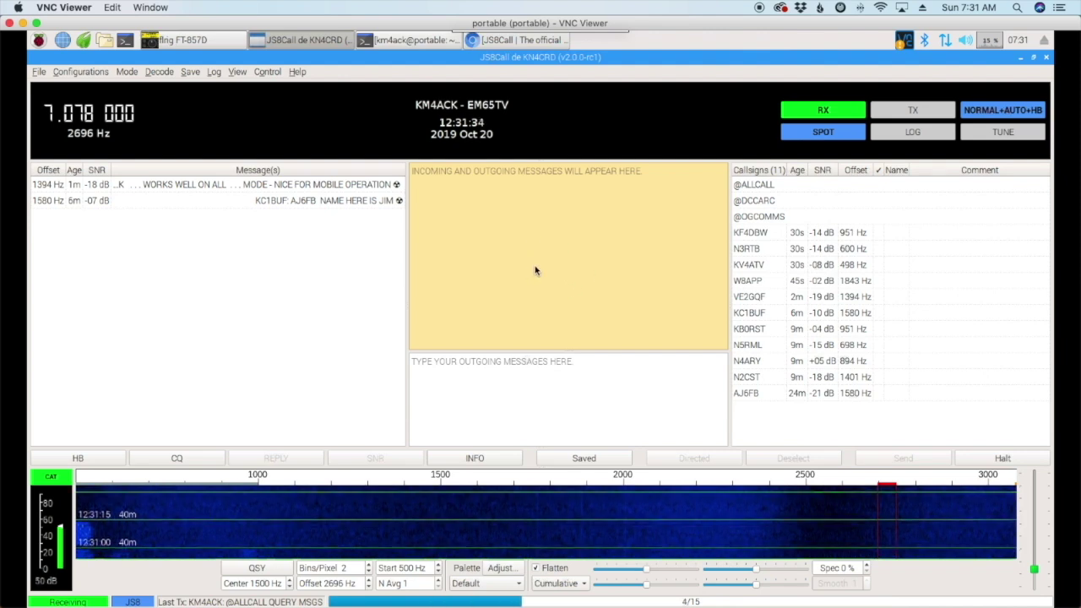
- Review the heartbeat network and autoreply settings, including the callsign allow and block lists, and accept the settings
click(39, 72)
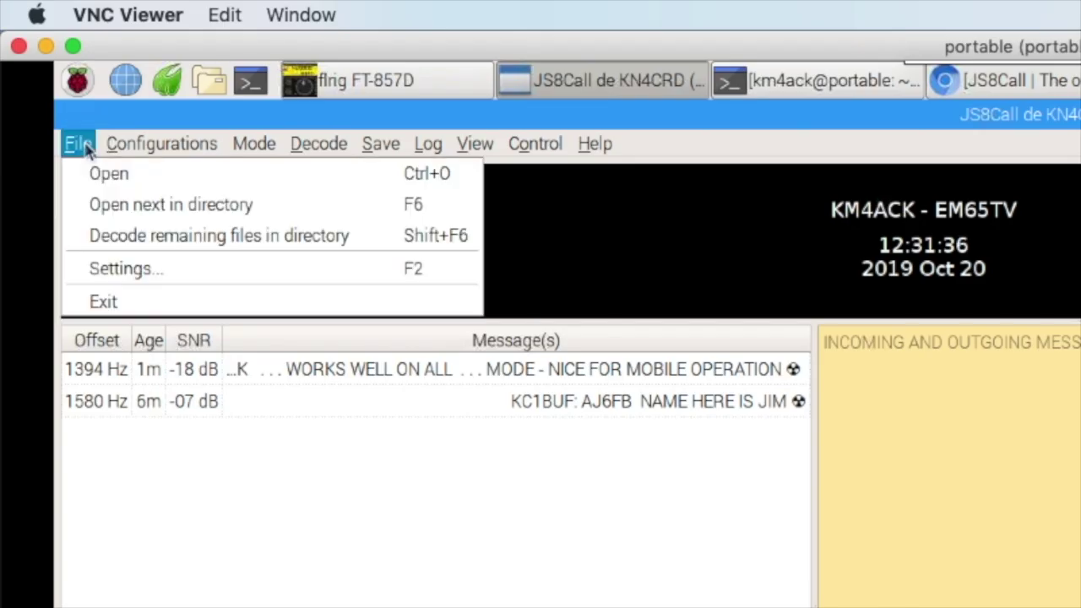
click(112, 269)
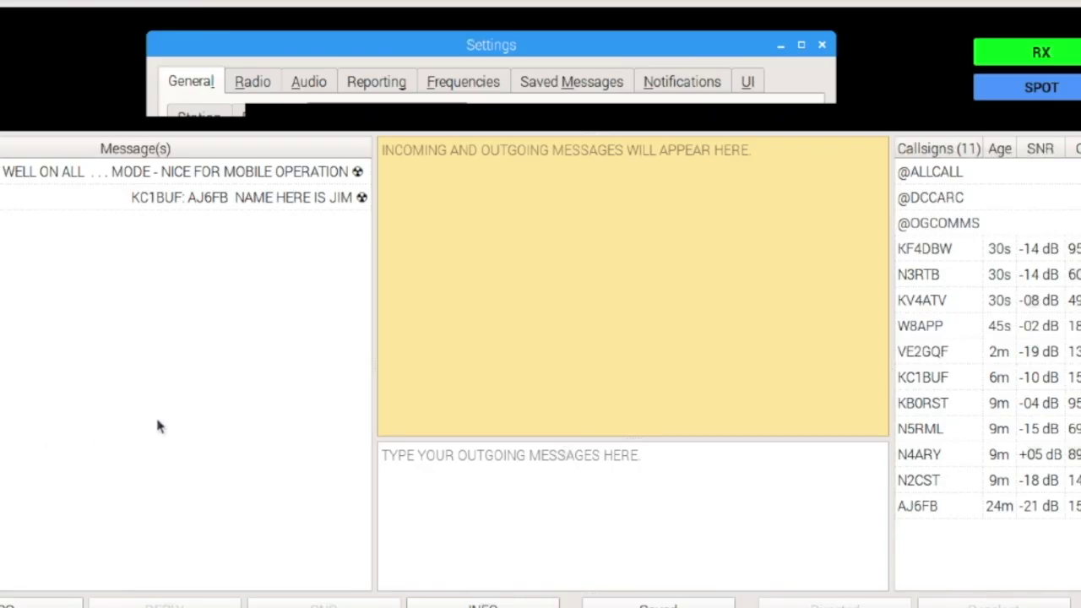
click(397, 117)
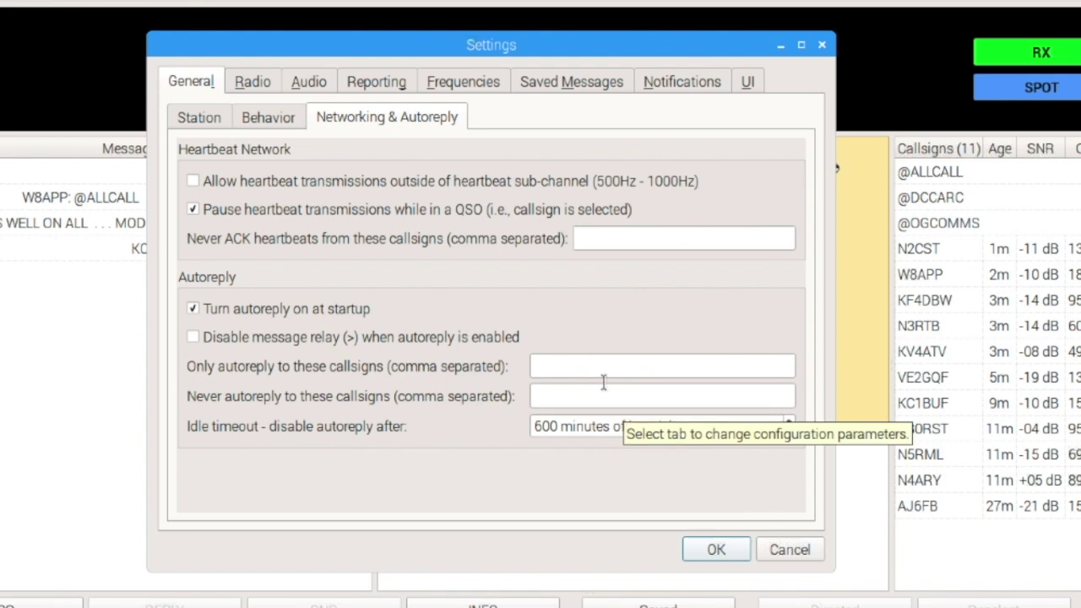
click(580, 367)
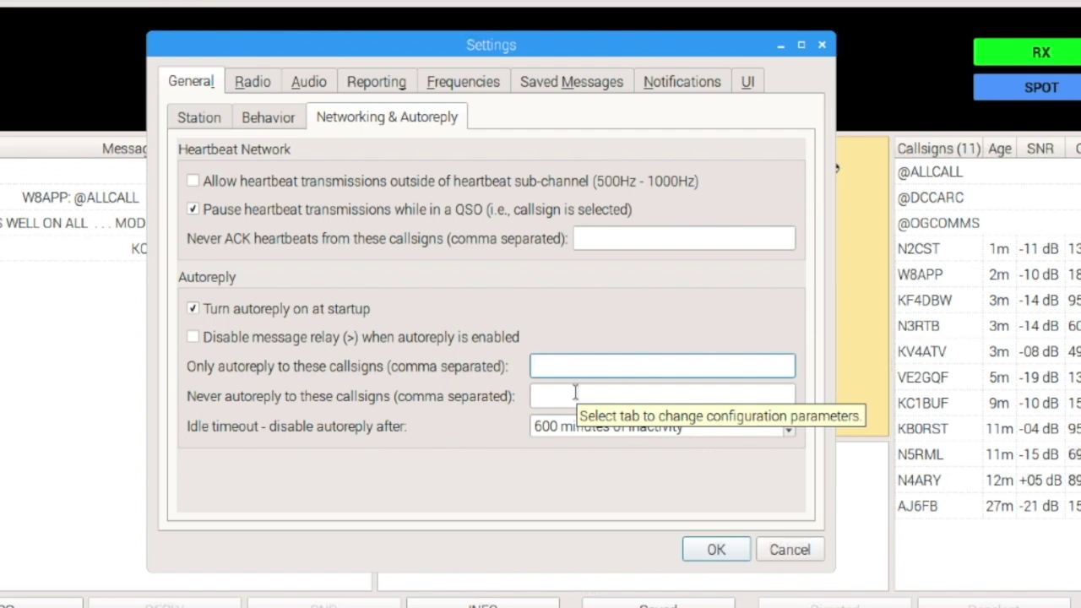
click(565, 394)
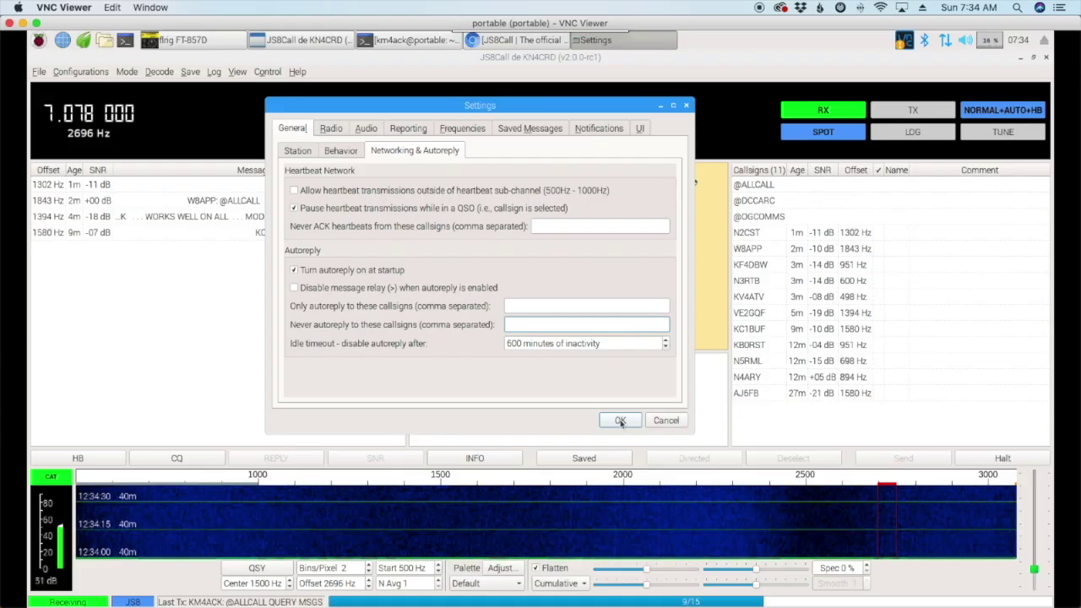
click(716, 549)
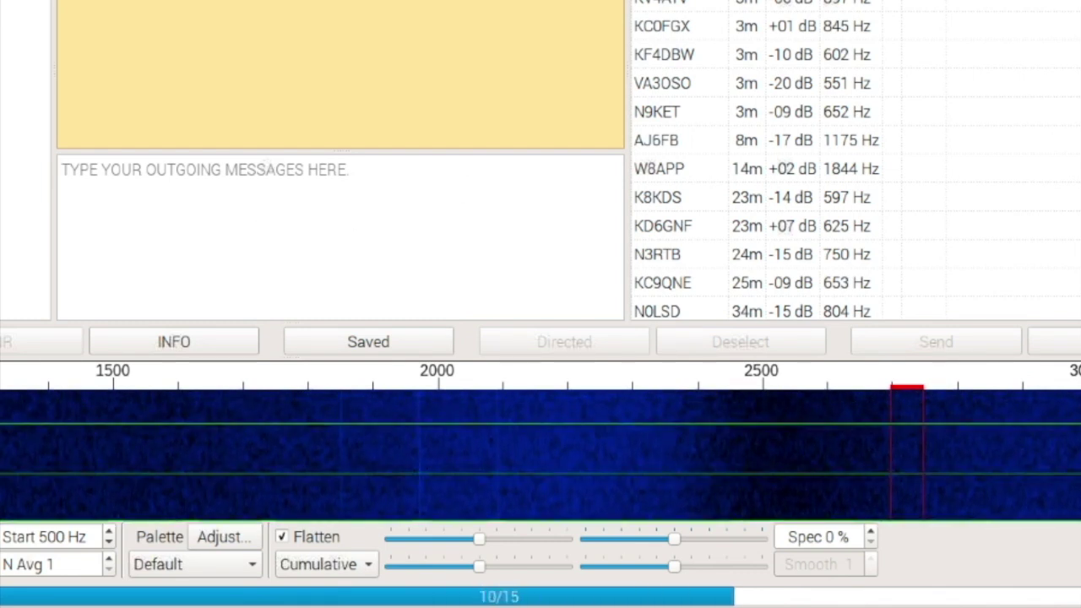
click(845, 8)
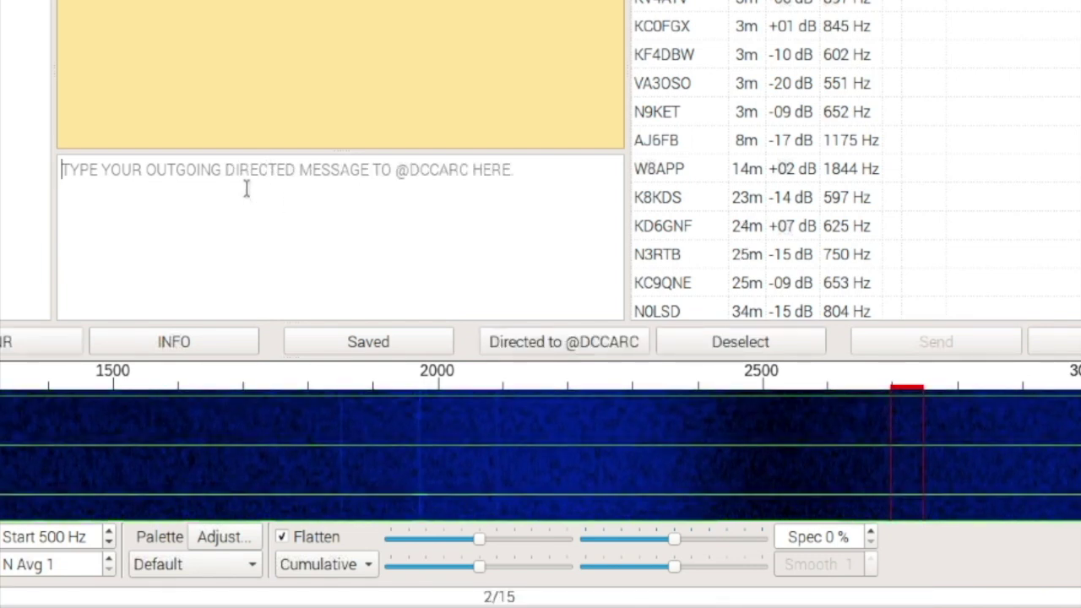
text(THIS)
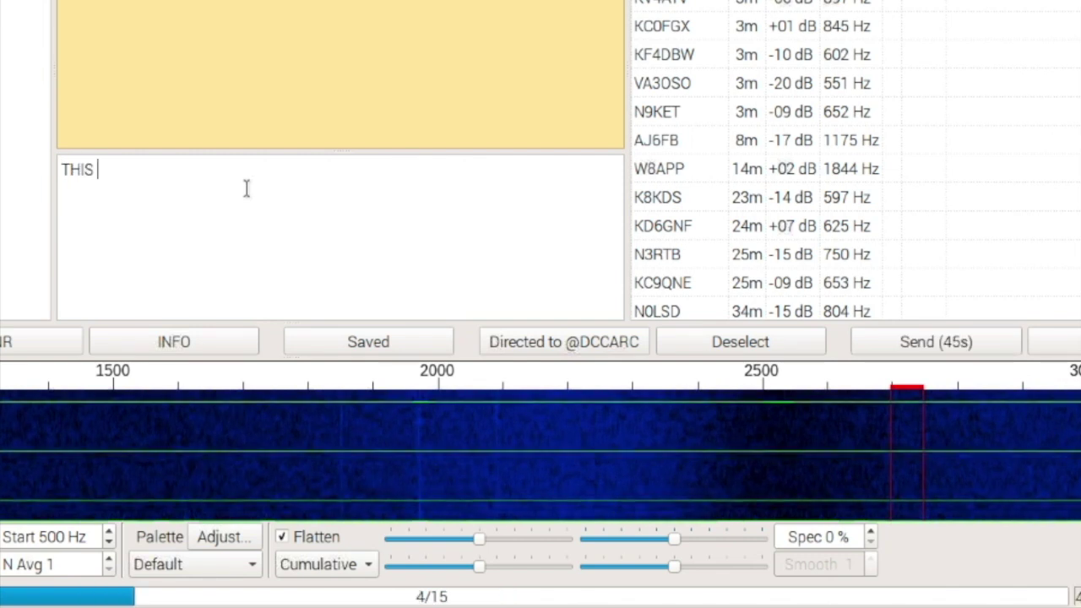
text( IS THE FIRST )
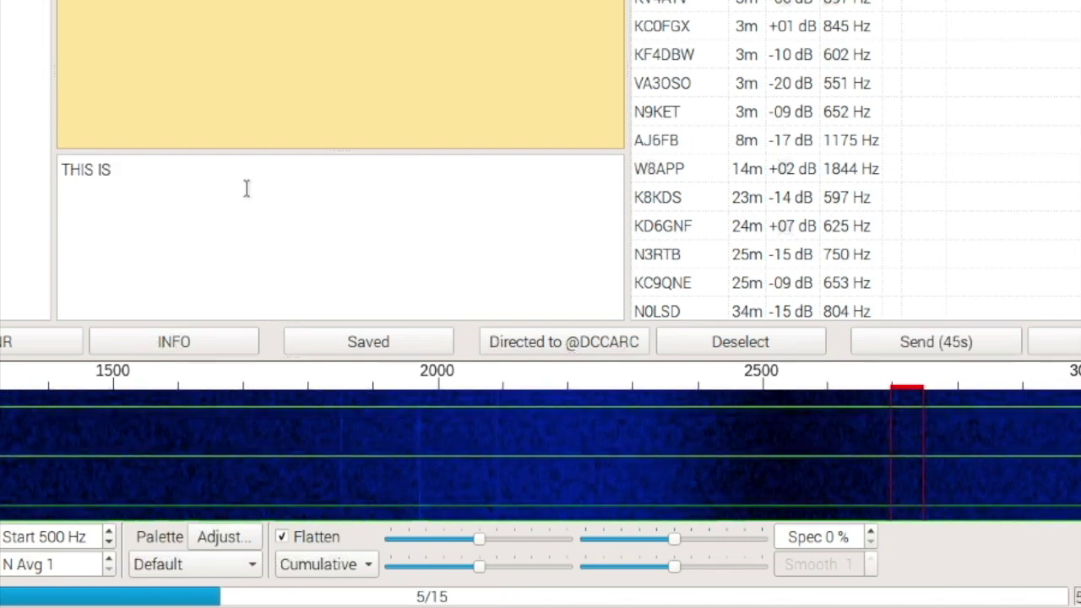
text(PAR)
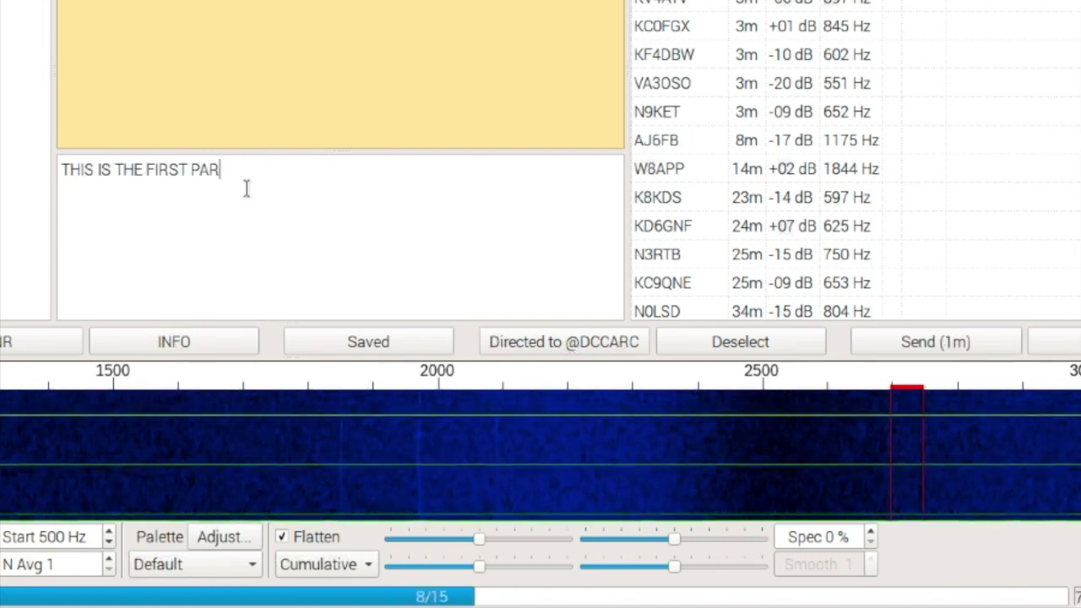
text(T OF MY MESSAGE)
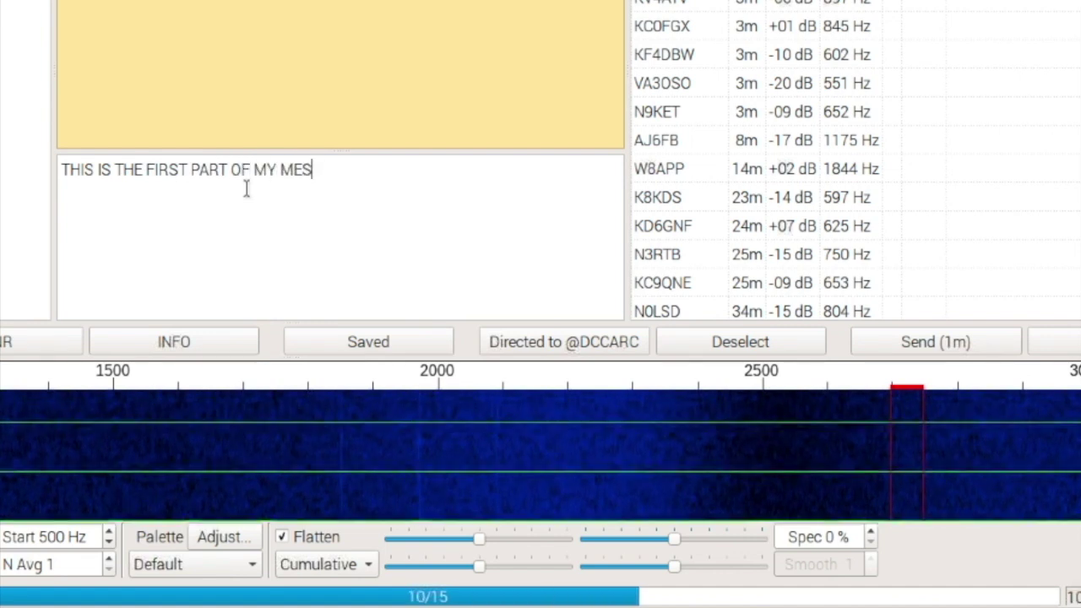
click(919, 343)
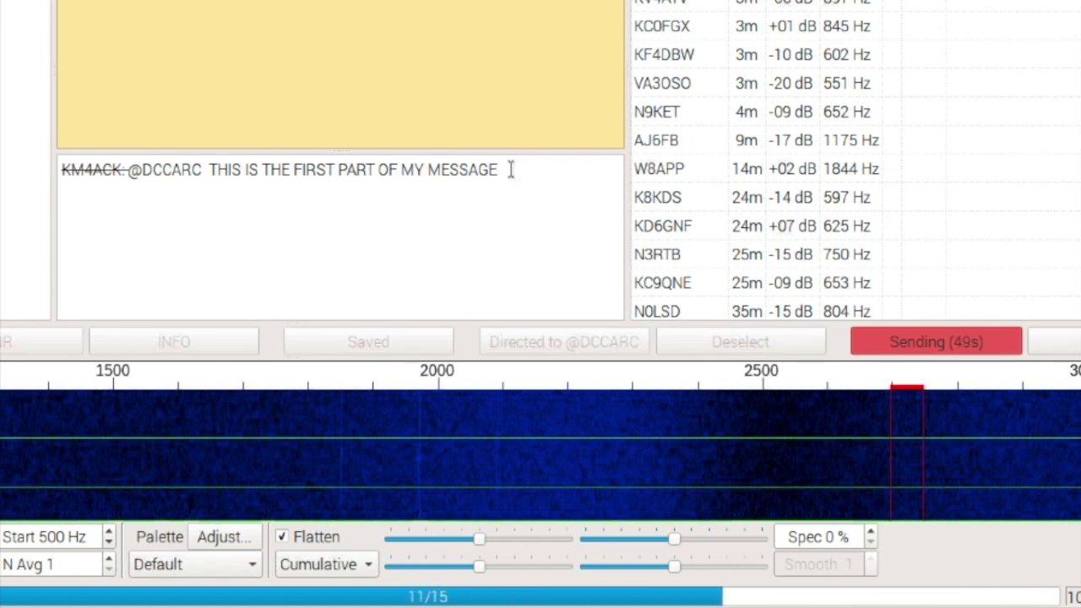
- Append "THIS IS TEH SECOND PART OF MY MESSAGE." to the outgoing message during transmission
text(THIS IS T)
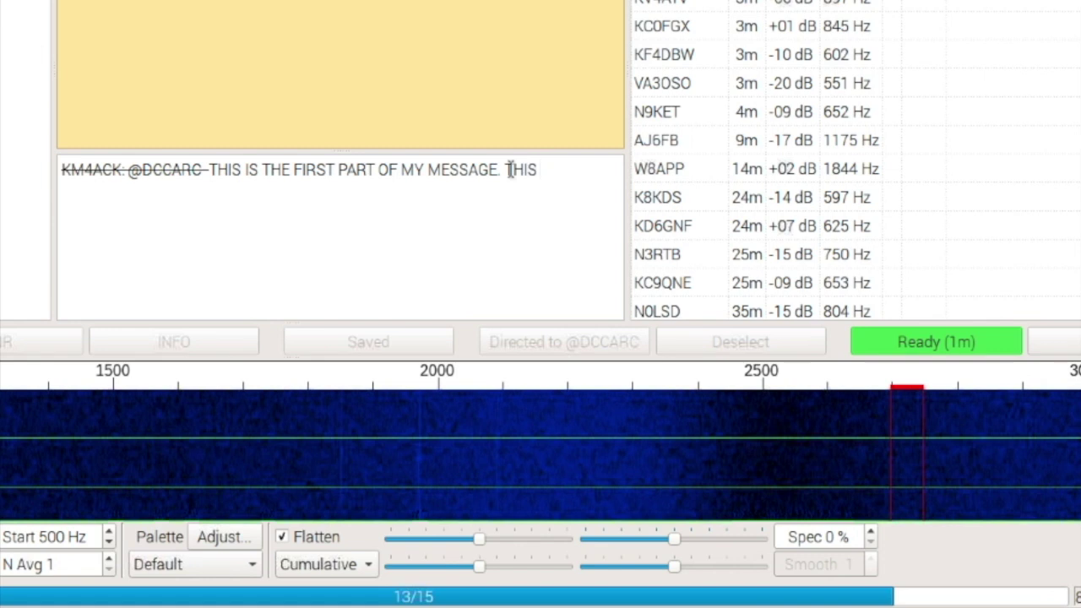
text(EH)
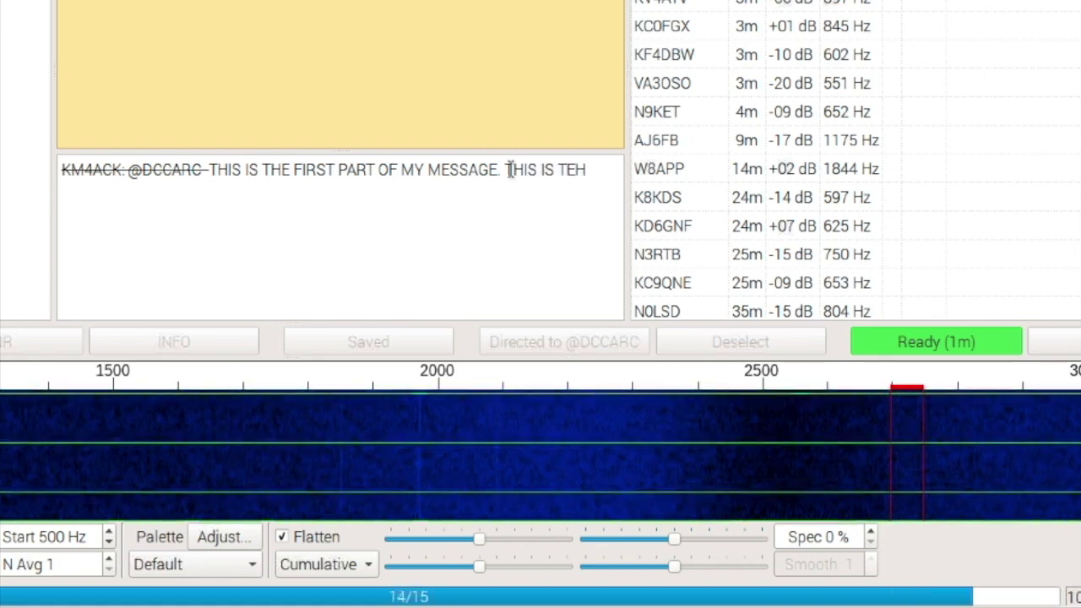
text( SECOND PART OF)
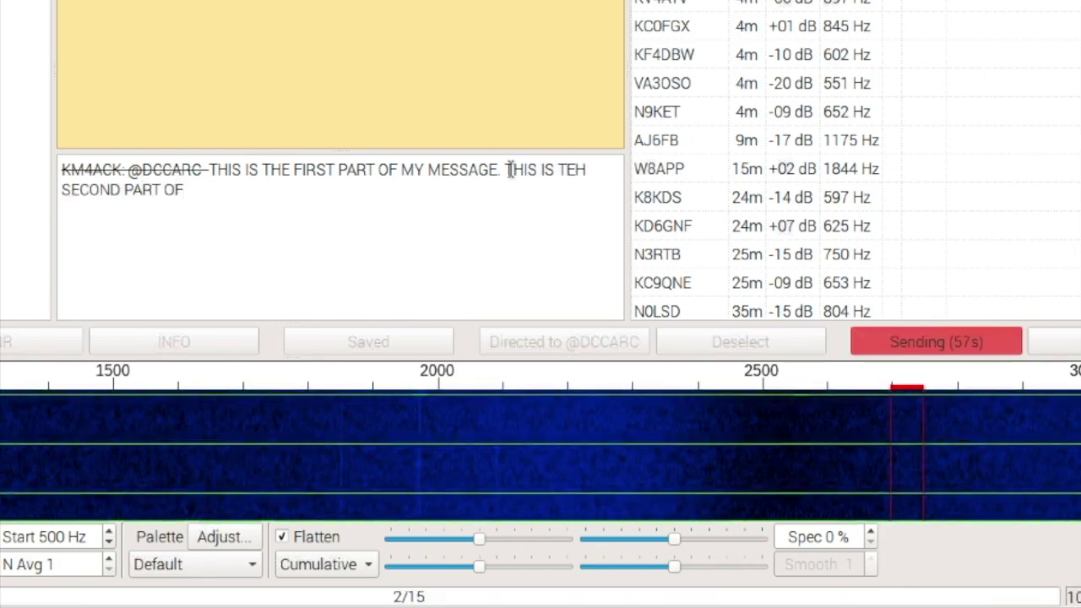
text( MY MEESAA)
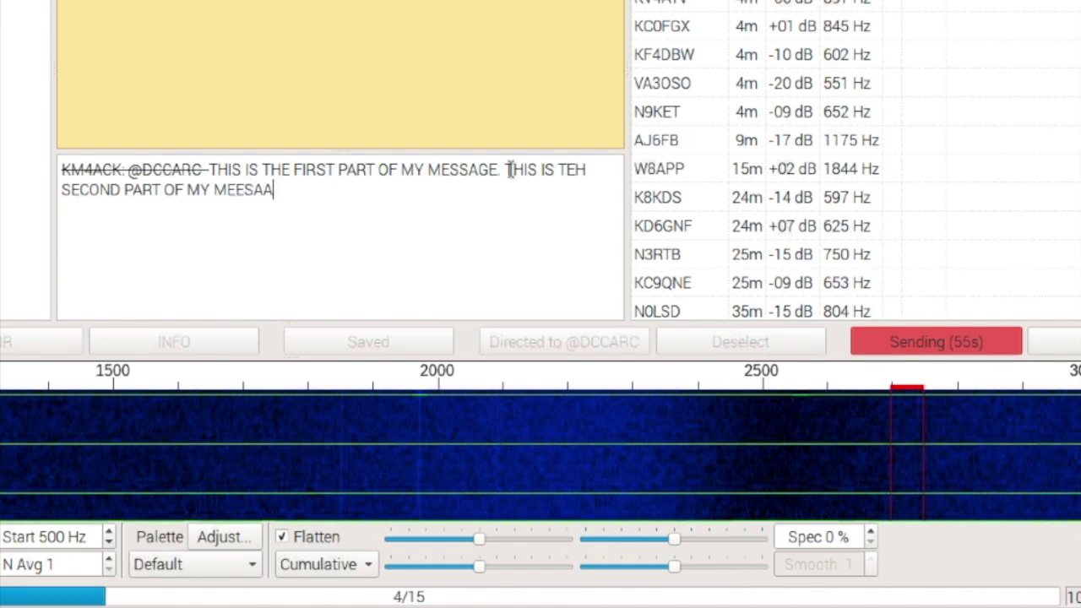
key(BackSpace)
key(BackSpace)
key(BackSpace)
key(BackSpace)
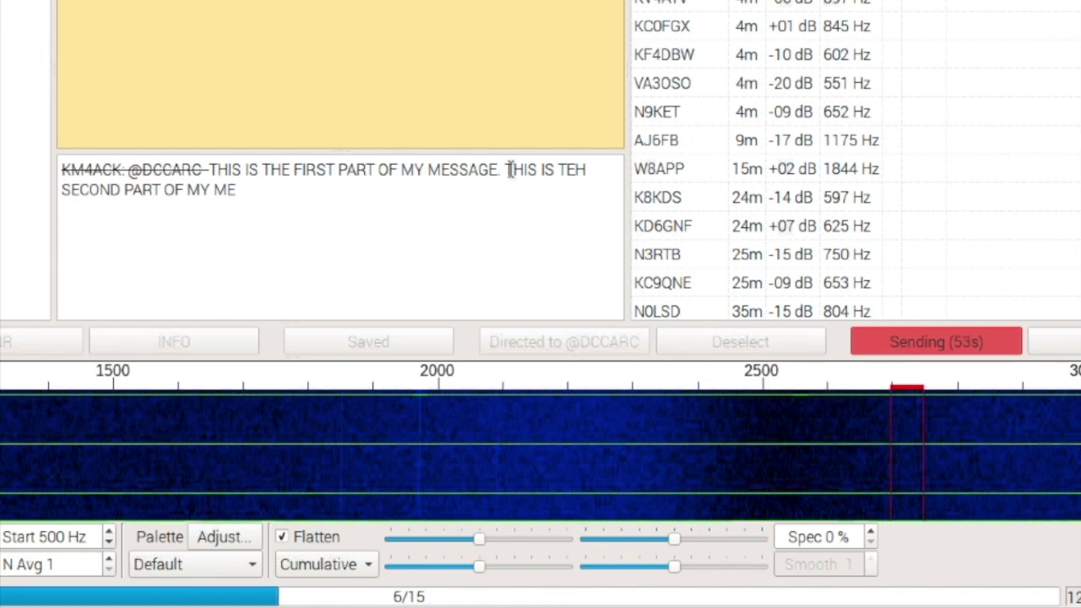
text(SSAGE.)
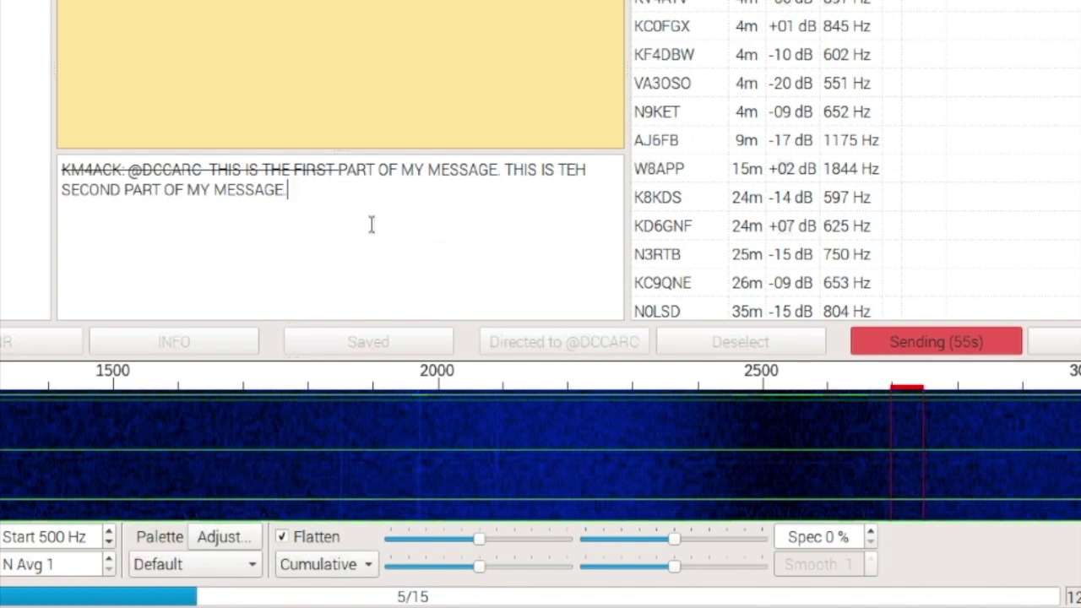
- Add "THIS IS THE THIRD PART OF THE MESSAGE" to the outgoing message and halt the transmission
text(THIS)
text(IS THE THIRD PART OF THE MESSAGE)
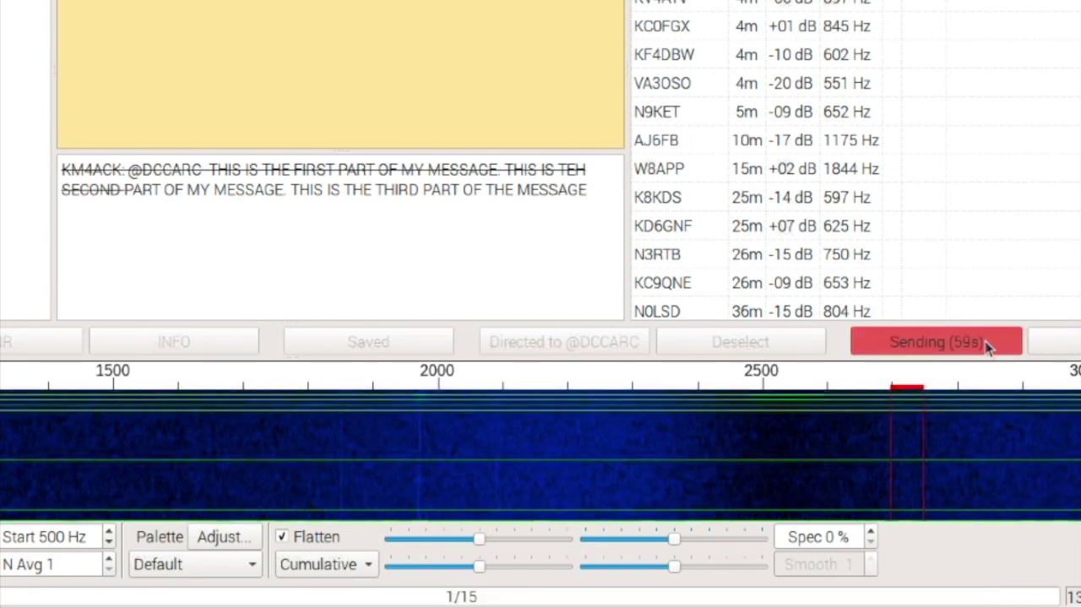
click(1045, 346)
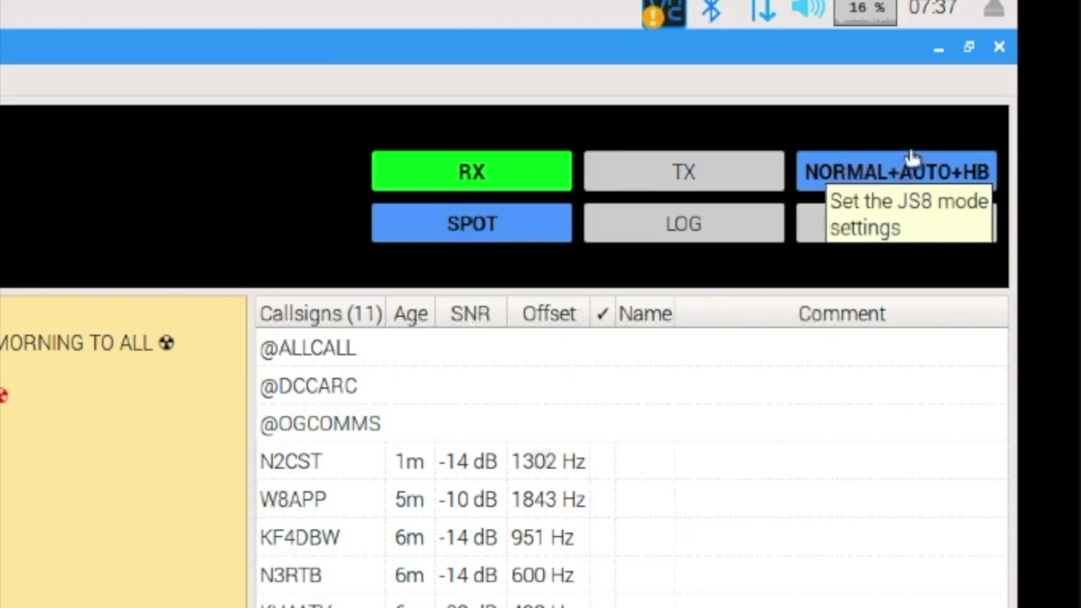
- Examine the available JS8 speeds and the autoreply and heartbeat options in the mode settings
click(867, 176)
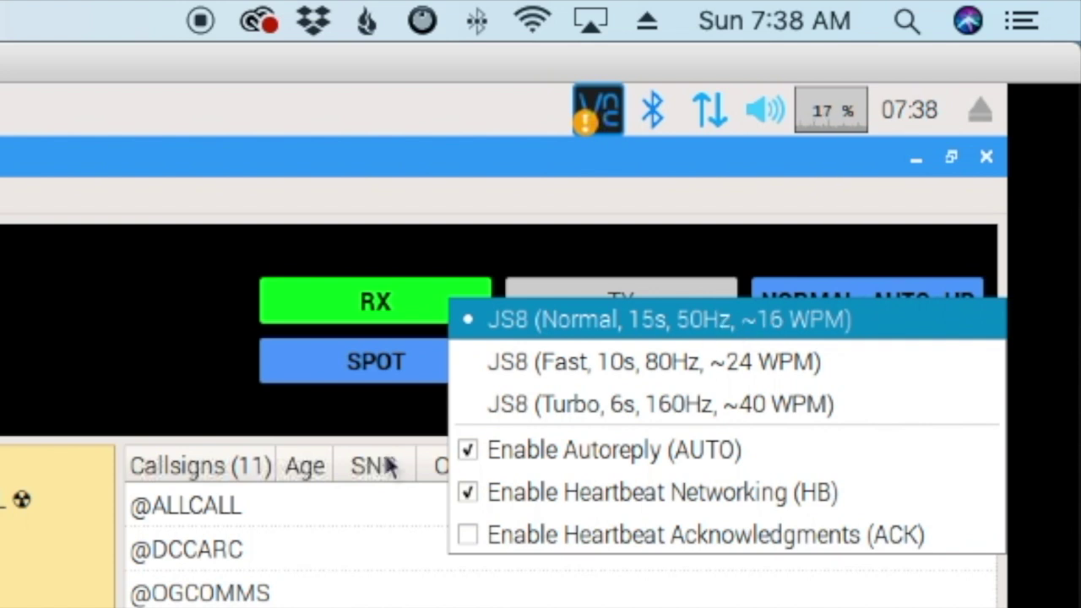
key(Escape)
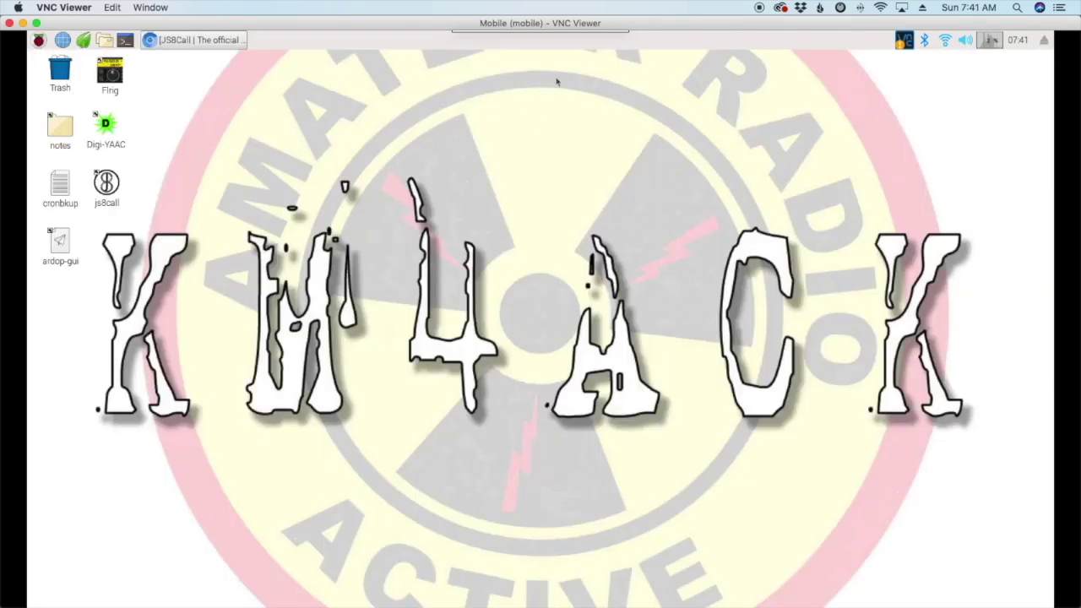
- Open a terminal on the mobile Raspberry Pi and run "sudo apt-get remove js8call"
mouse_move(538, 31)
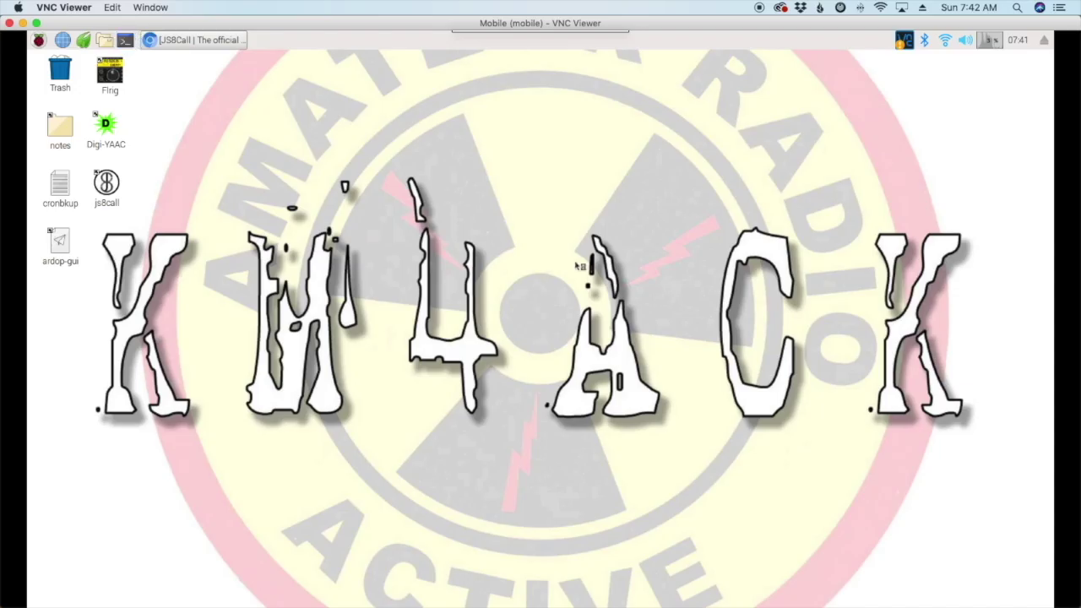
key(ctrl+alt+t)
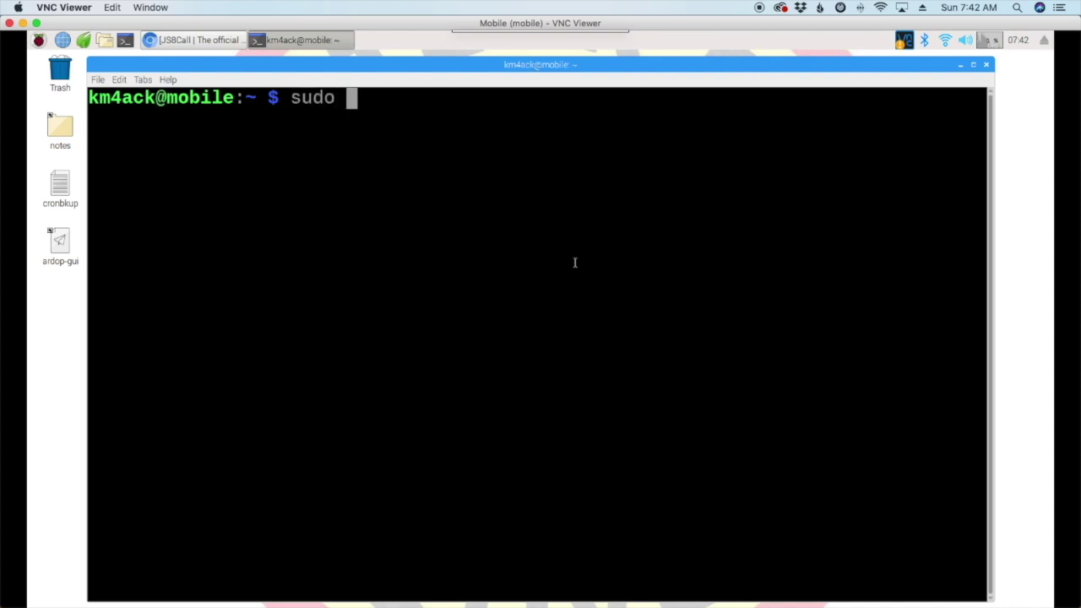
text(-)
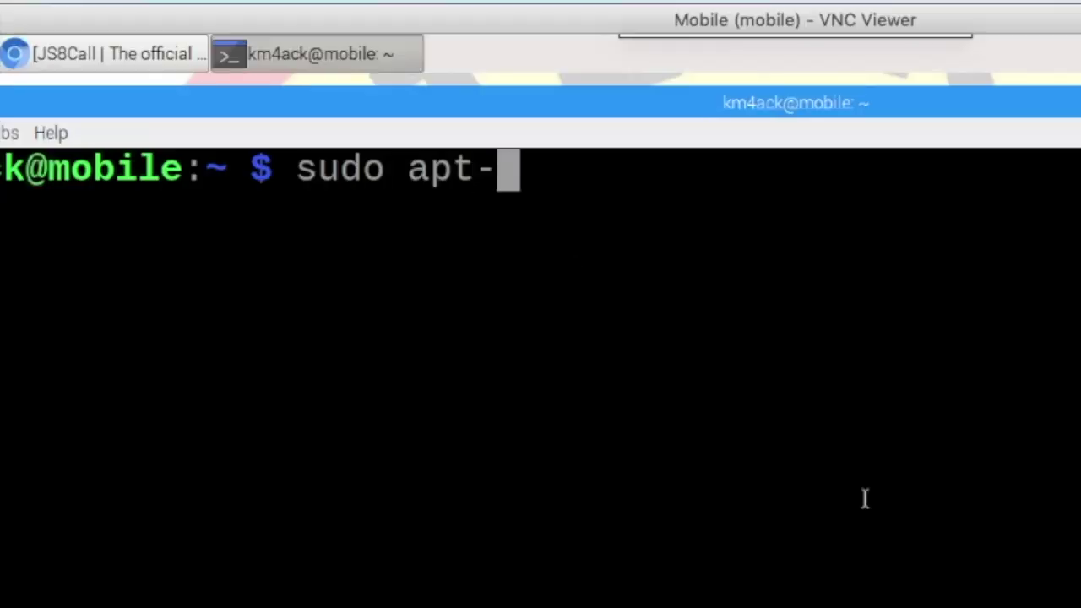
text(gt)
key(BackSpace)
text(er)
key(BackSpace)
key(BackSpace)
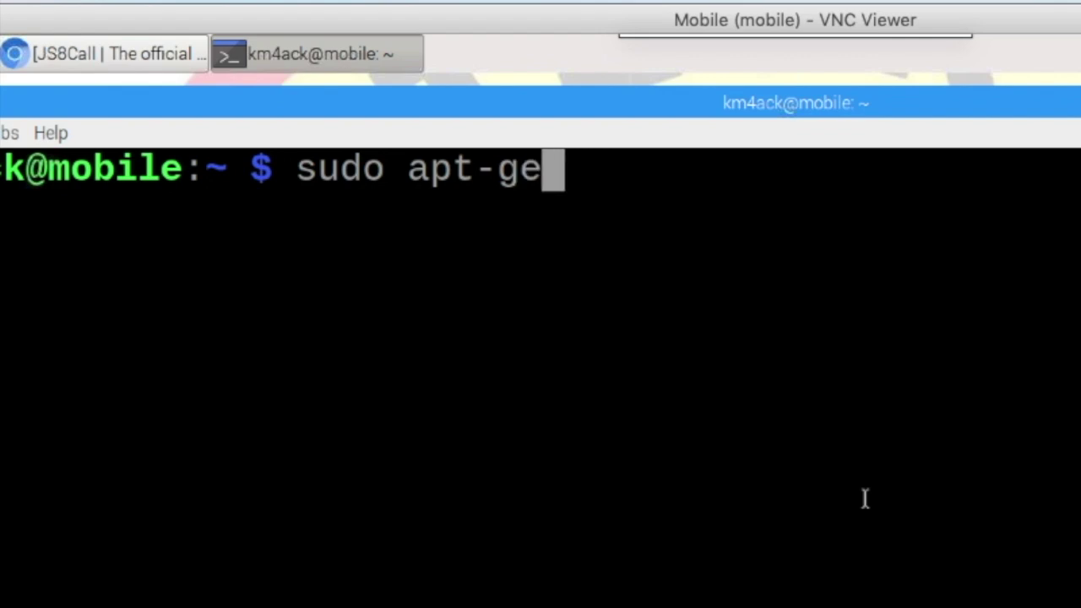
text(t remo)
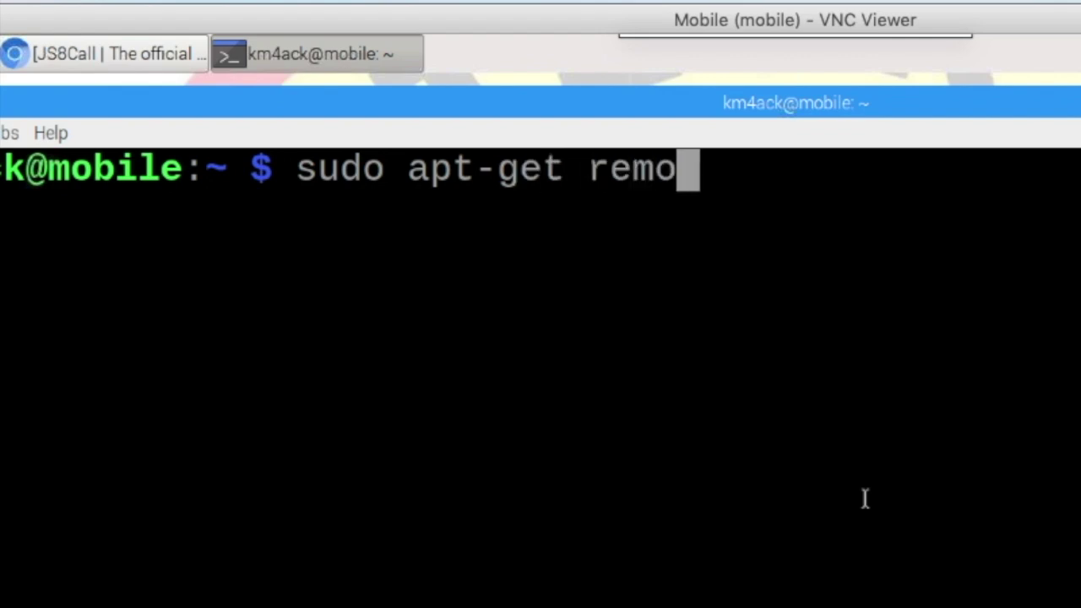
text(ve js8call)
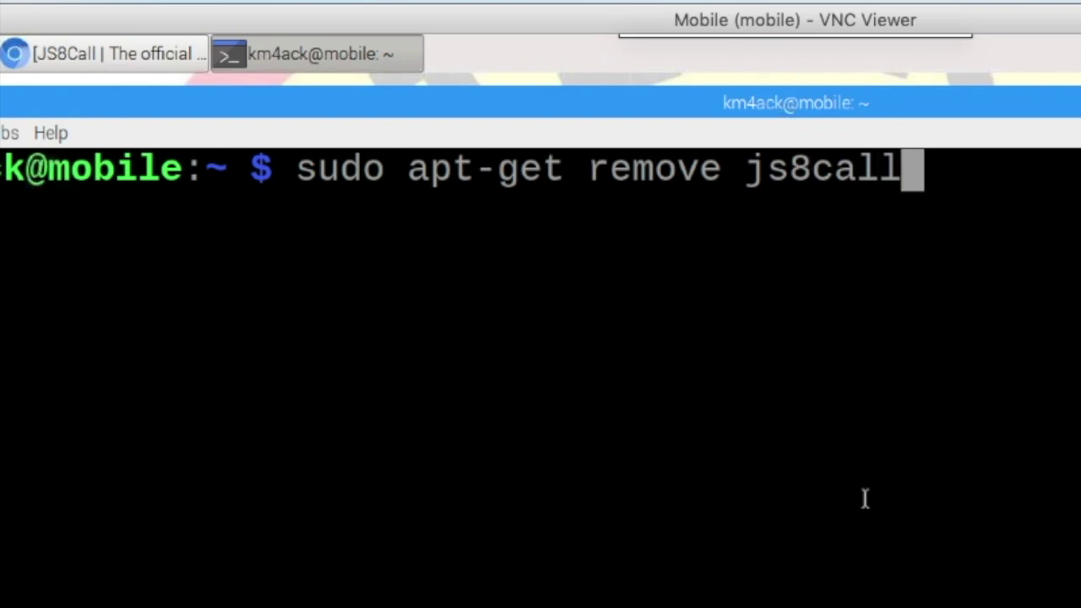
key(Return)
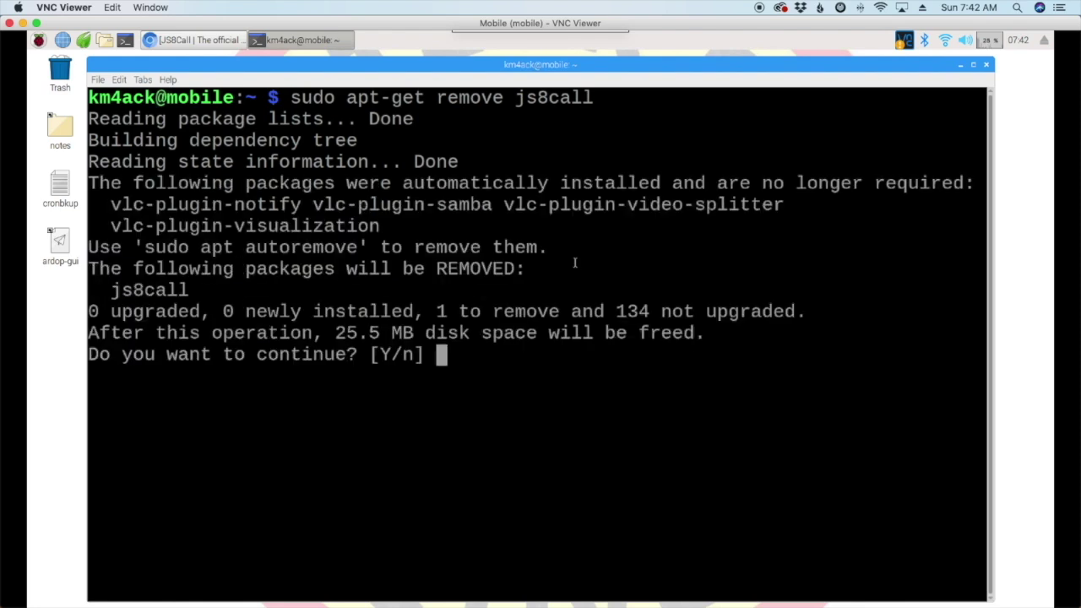
- Confirm the js8call package removal with y and clear the terminal
text(y)
key(Return)
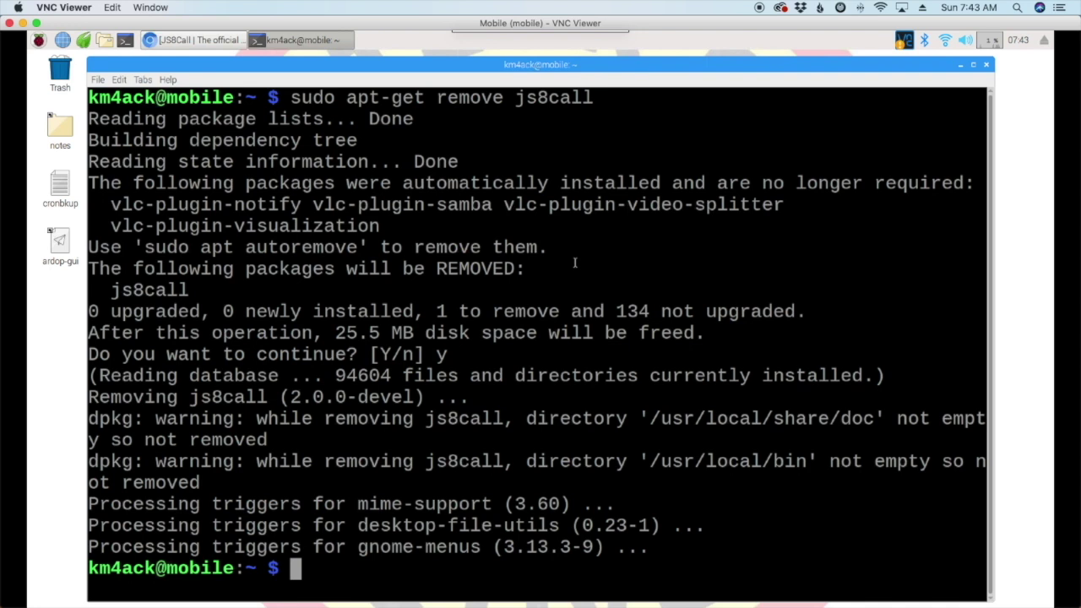
text(clear)
key(Return)
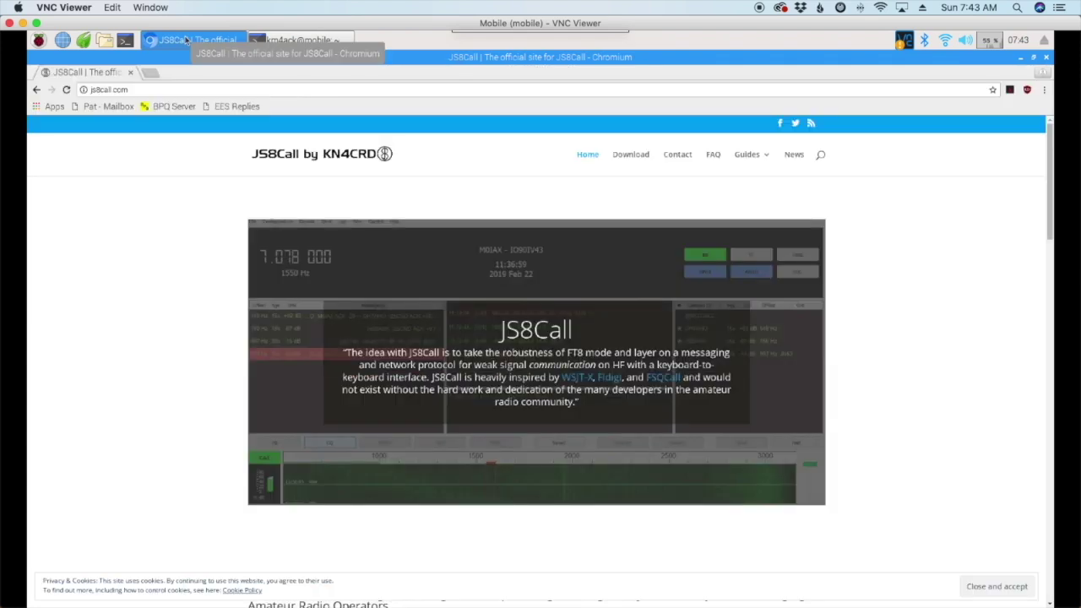
- Switch to Chromium and view the latest JS8Call download links from js8call.com at a larger text size
click(87, 88)
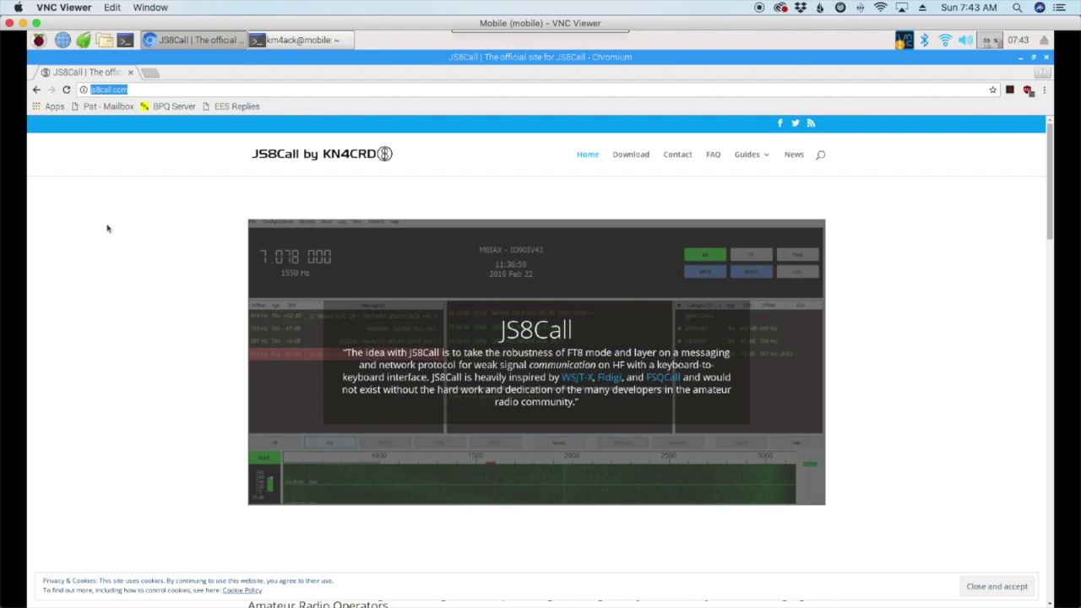
click(633, 156)
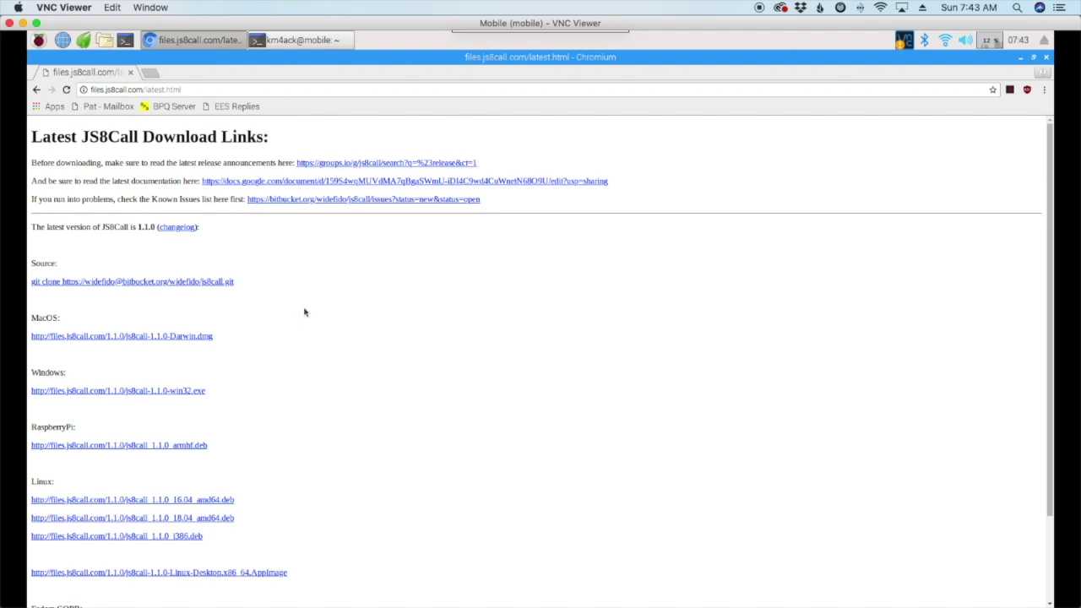
key(ctrl+plus)
key(ctrl+plus)
key(ctrl+plus)
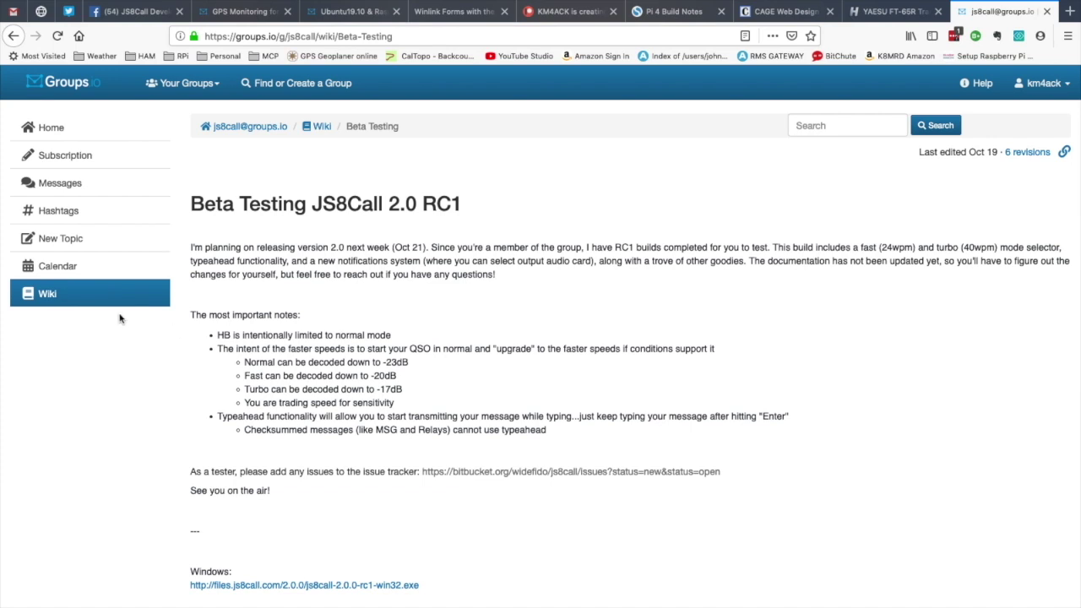
- Open the Beta Testing page in the js8call group wiki and copy the link to the Pi build, js8call_2.0.0-rc1_armhf.deb
click(49, 297)
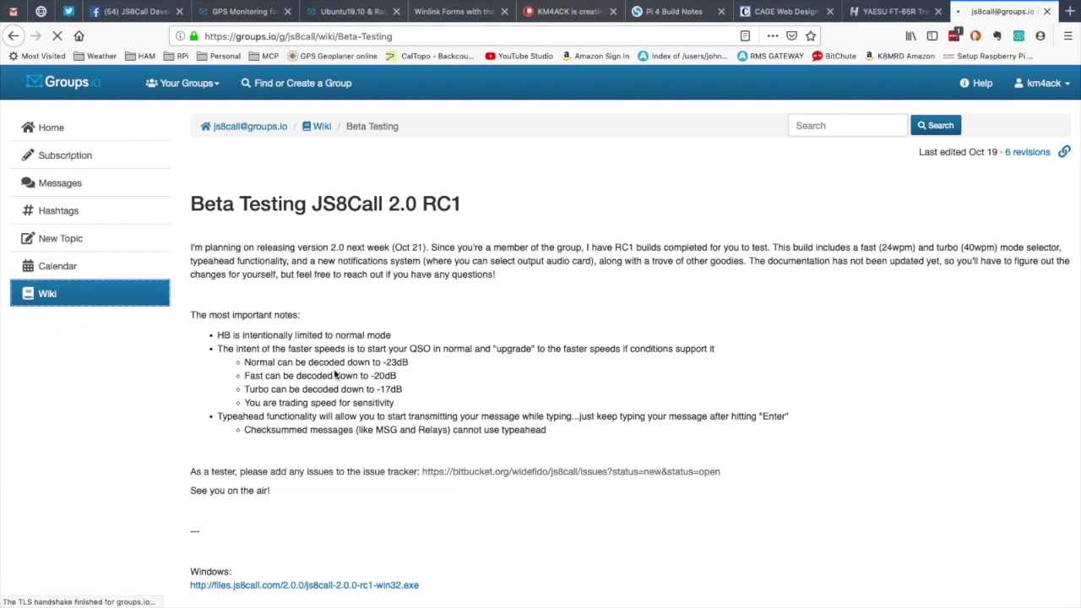
click(243, 187)
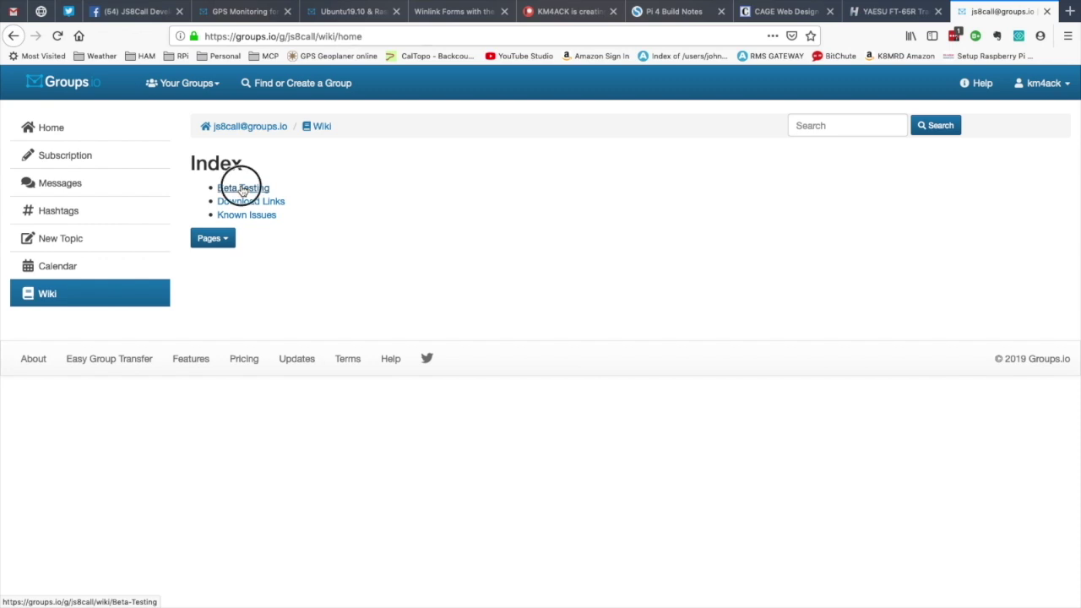
scroll(471, 286, down, 10)
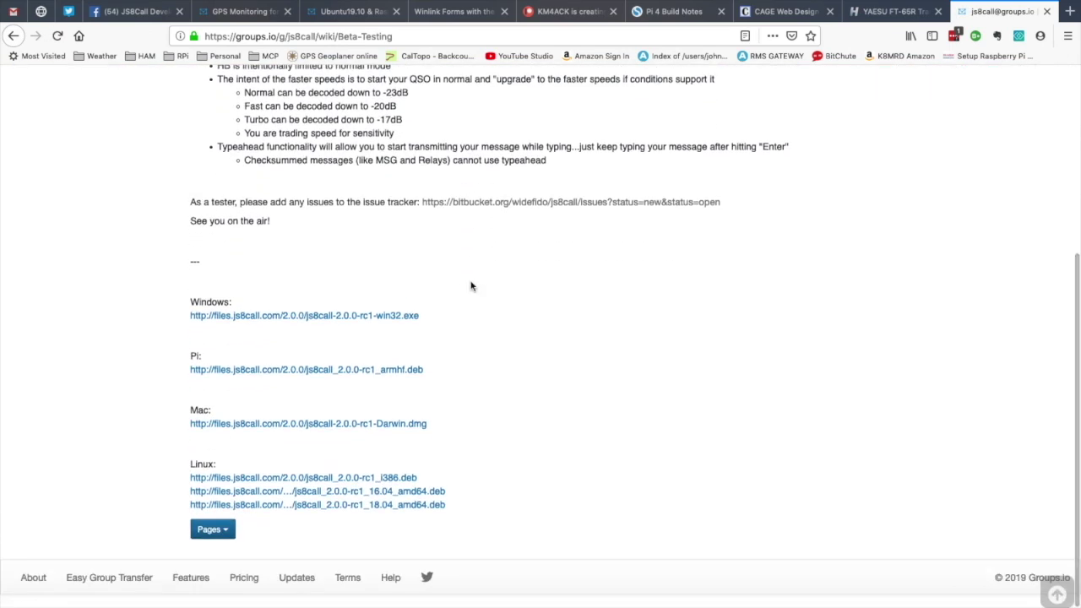
right_click(295, 370)
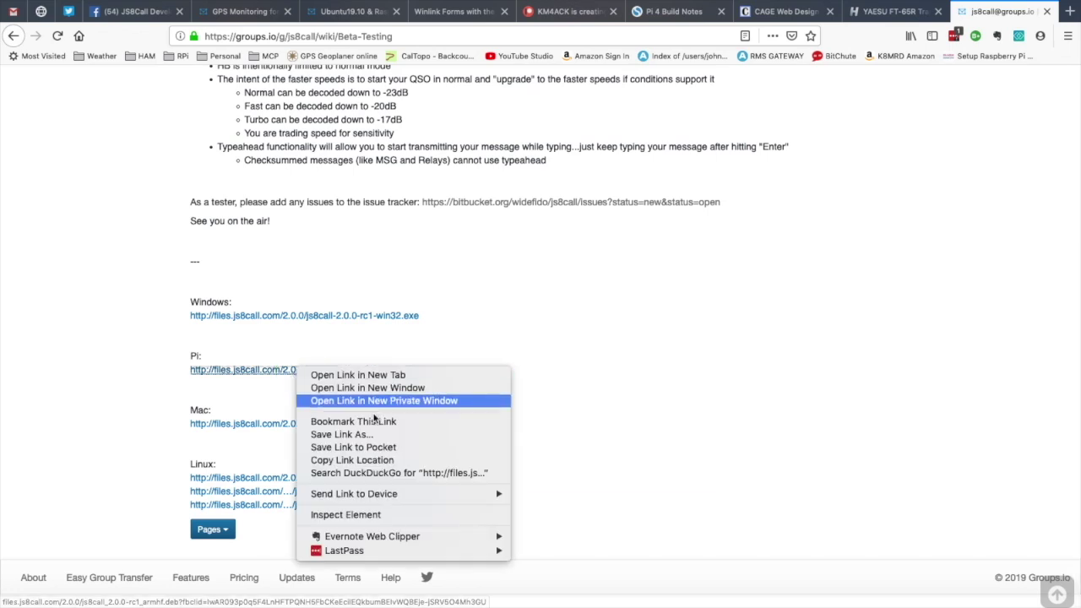
click(372, 462)
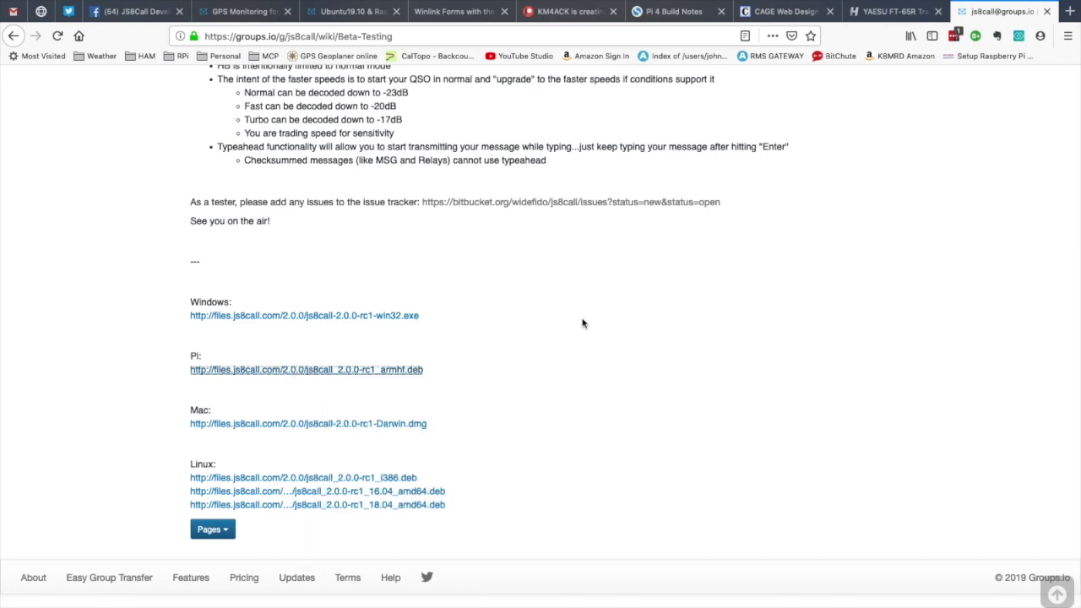
- Switch to the terminal on the mobile Raspberry Pi, change into the Downloads directory and list its files
key(ctrl+Left)
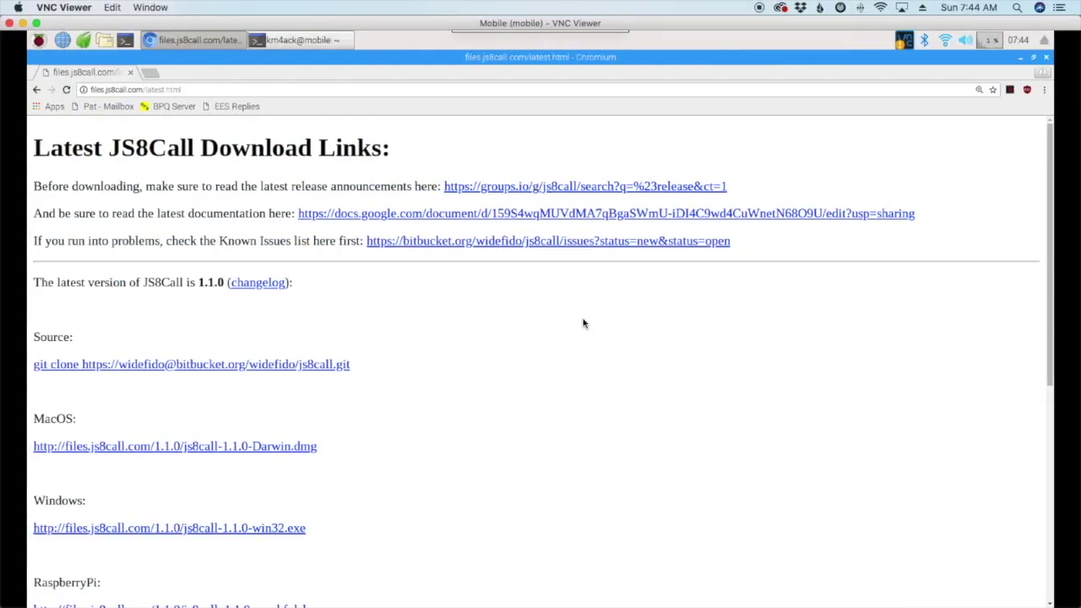
key(alt+Tab)
text(cd Down)
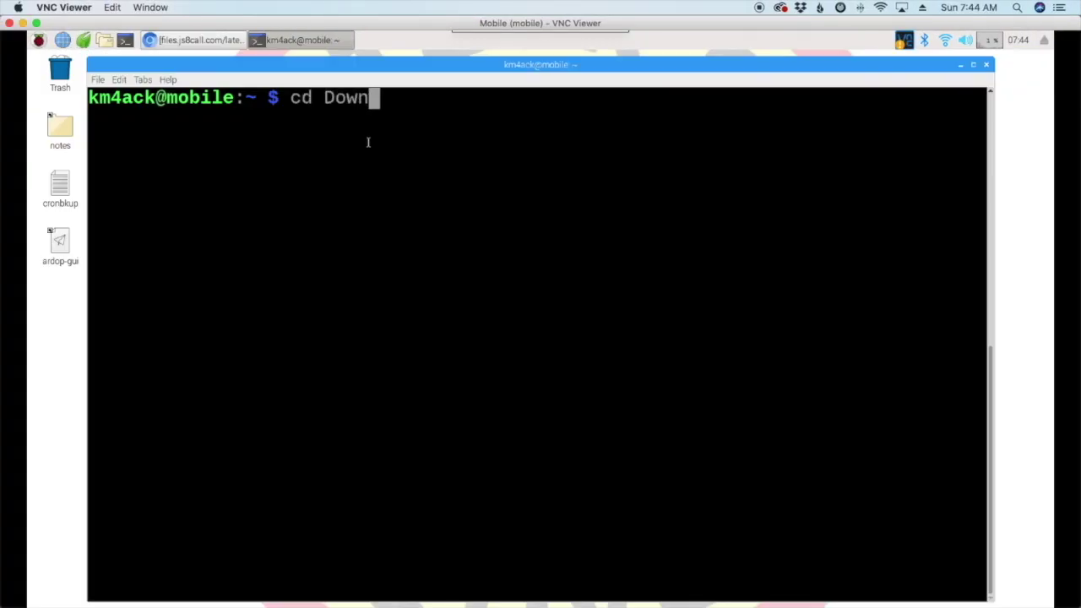
key(Tab)
key(Return)
text(ls)
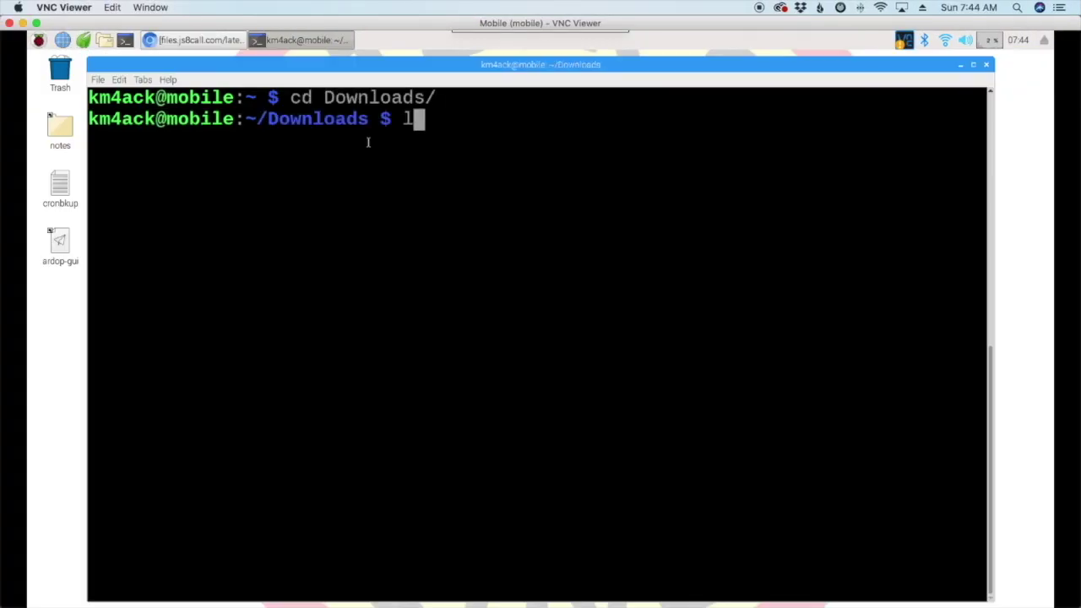
key(Return)
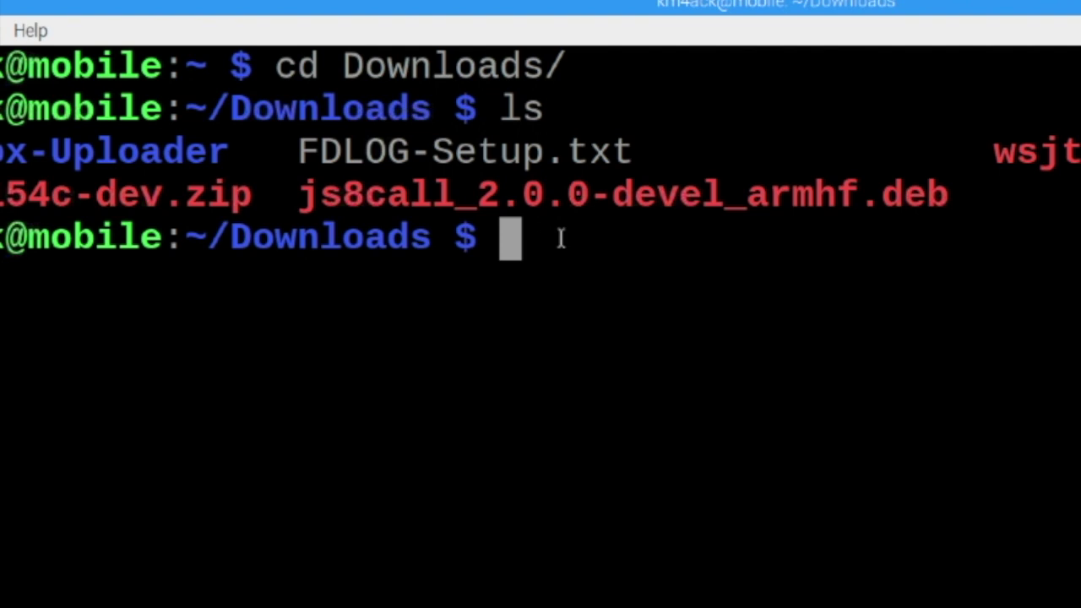
- Download js8call_2.0.0-rc1_armhf.deb with wget using the copied link, stripped of everything after ".deb"
text(wget)
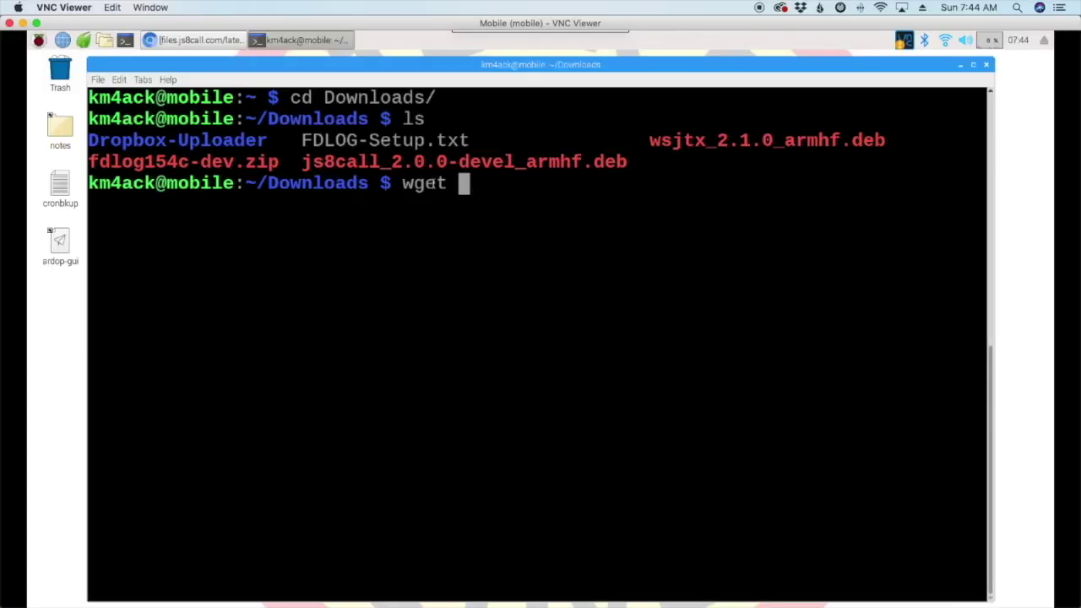
right_click(459, 183)
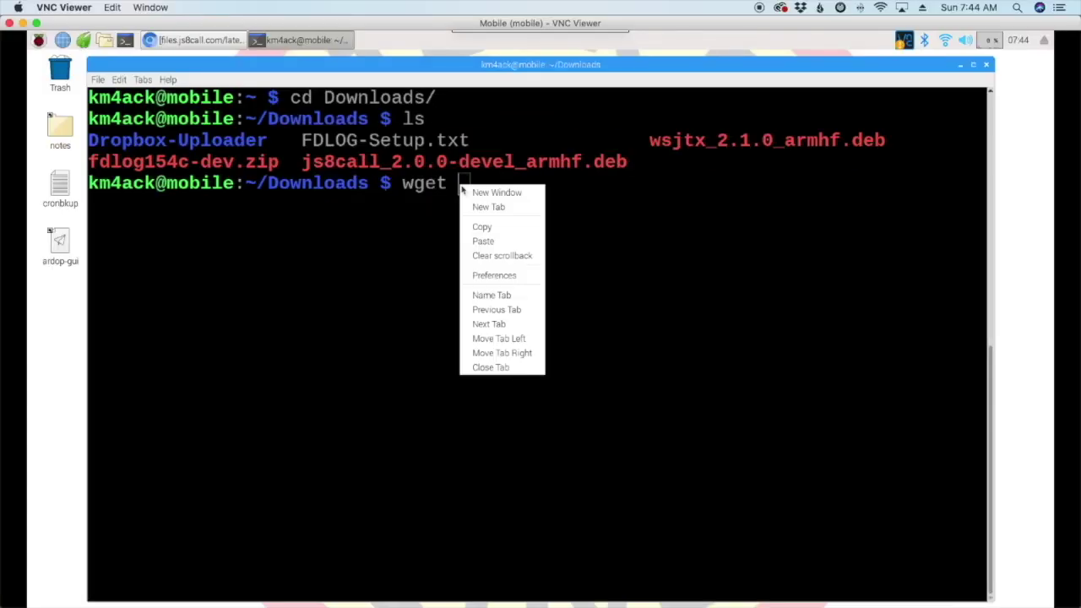
click(496, 242)
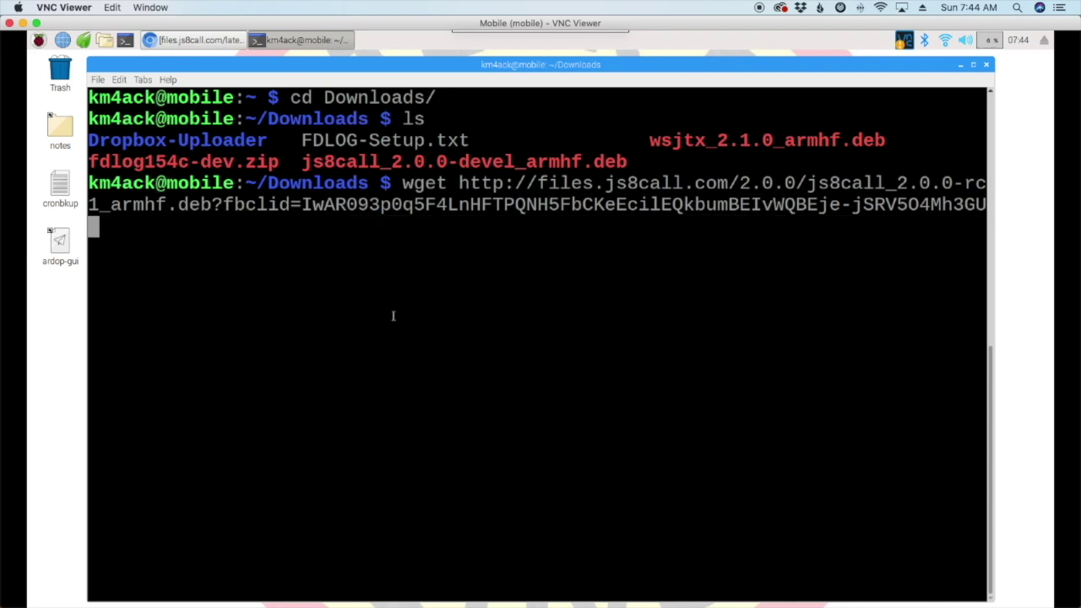
key(BackSpace)
key(BackSpace)
key(BackSpace)
key(BackSpace)
key(BackSpace)
key(BackSpace)
key(BackSpace)
key(BackSpace)
key(BackSpace)
key(BackSpace)
key(BackSpace)
key(BackSpace)
key(BackSpace)
key(BackSpace)
key(BackSpace)
key(BackSpace)
key(BackSpace)
key(BackSpace)
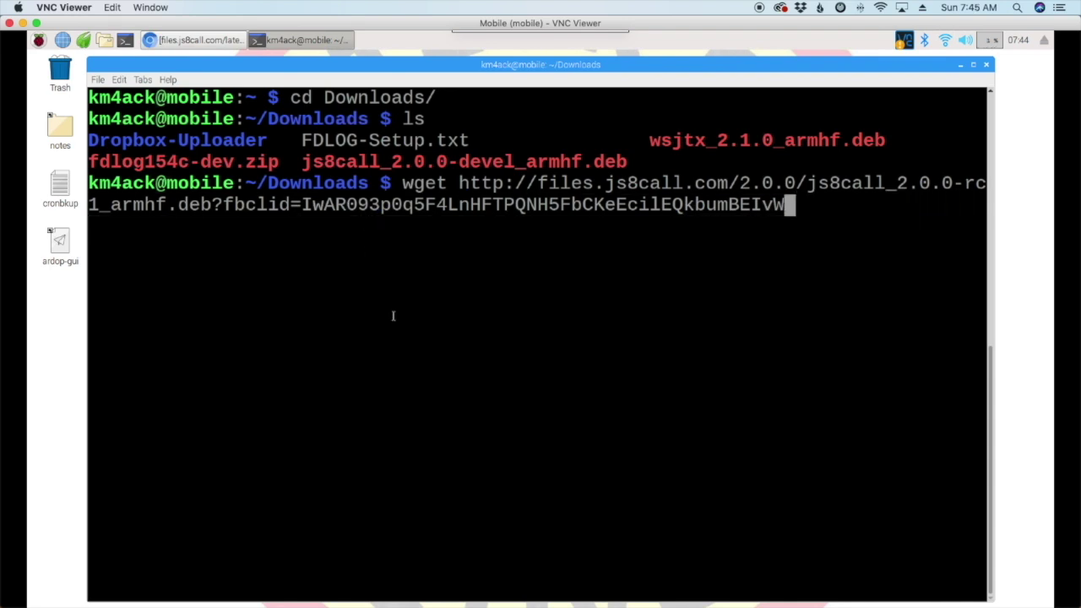
key(BackSpace)
key(BackSpace)
key(BackSpace)
key(BackSpace)
key(BackSpace)
key(BackSpace)
key(BackSpace)
key(BackSpace)
key(BackSpace)
key(BackSpace)
key(BackSpace)
key(BackSpace)
key(BackSpace)
key(BackSpace)
key(BackSpace)
key(BackSpace)
key(BackSpace)
key(BackSpace)
key(BackSpace)
key(BackSpace)
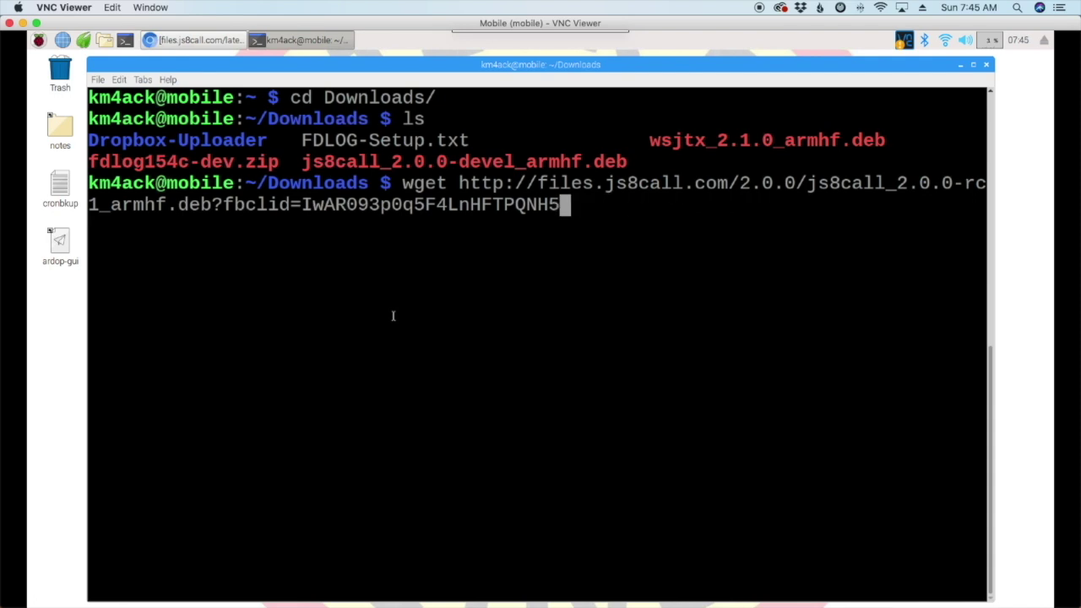
key(BackSpace)
key(BackSpace)
key(BackSpace)
key(BackSpace)
key(BackSpace)
key(BackSpace)
key(BackSpace)
key(BackSpace)
key(BackSpace)
key(BackSpace)
key(BackSpace)
key(BackSpace)
key(BackSpace)
key(BackSpace)
key(BackSpace)
key(BackSpace)
key(BackSpace)
key(BackSpace)
key(BackSpace)
key(BackSpace)
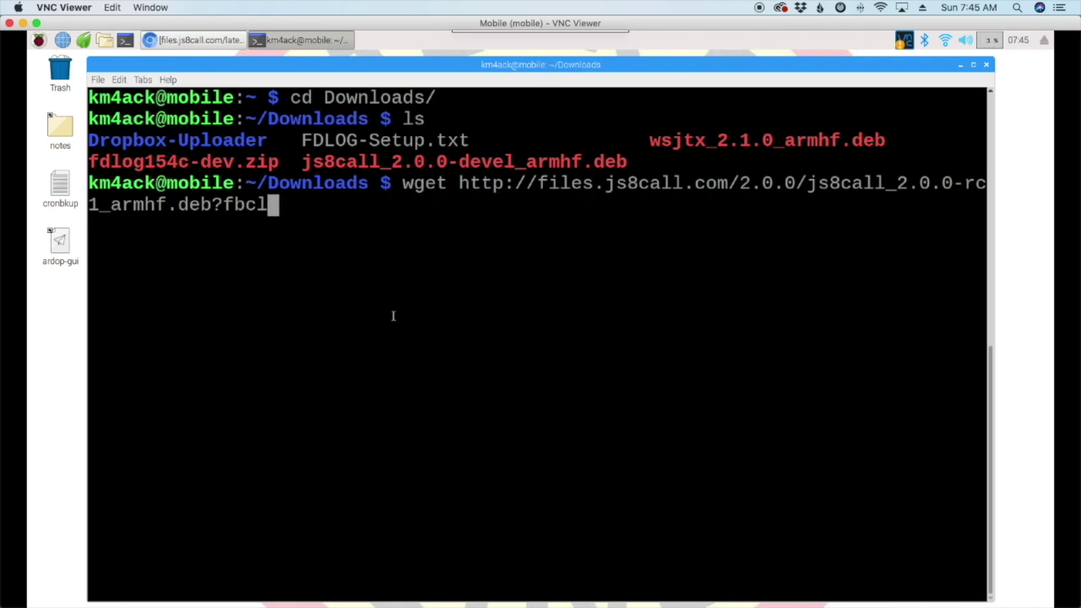
key(BackSpace)
key(BackSpace)
key(BackSpace)
key(BackSpace)
key(BackSpace)
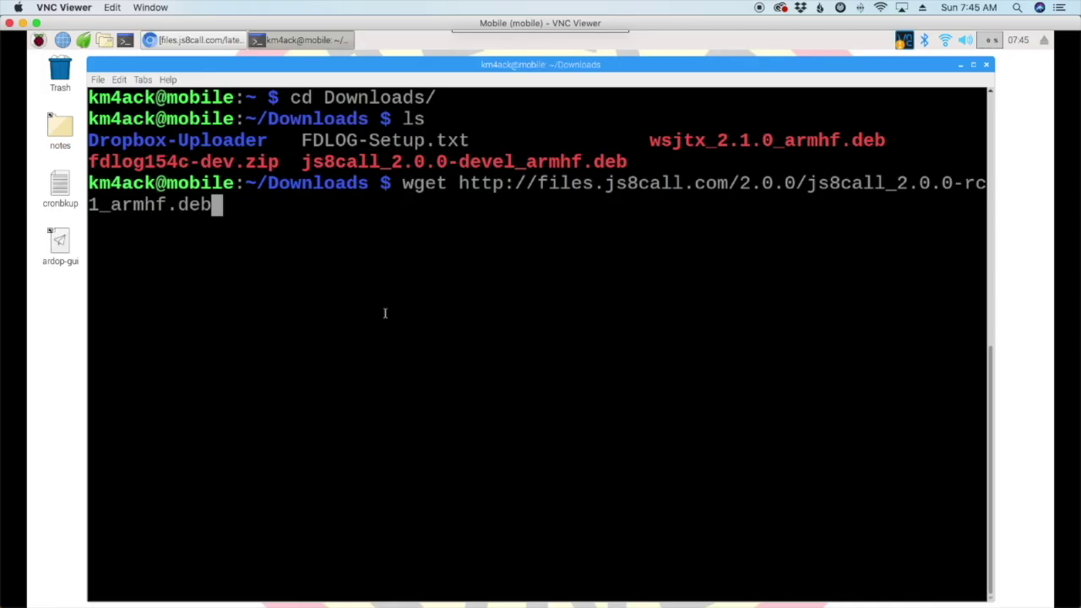
key(Return)
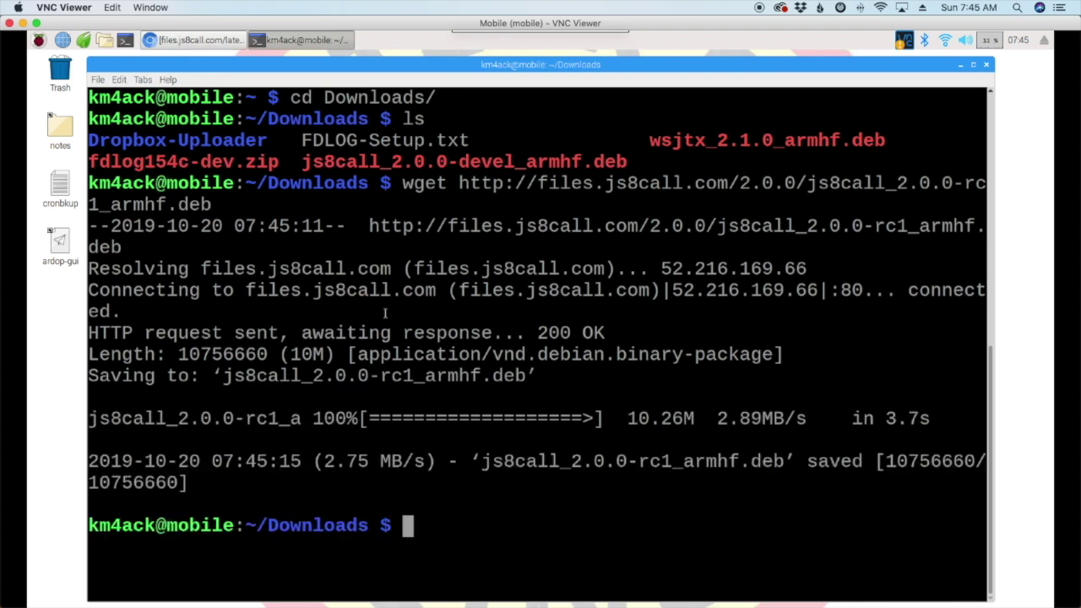
- Clear the terminal output
text(cleear)
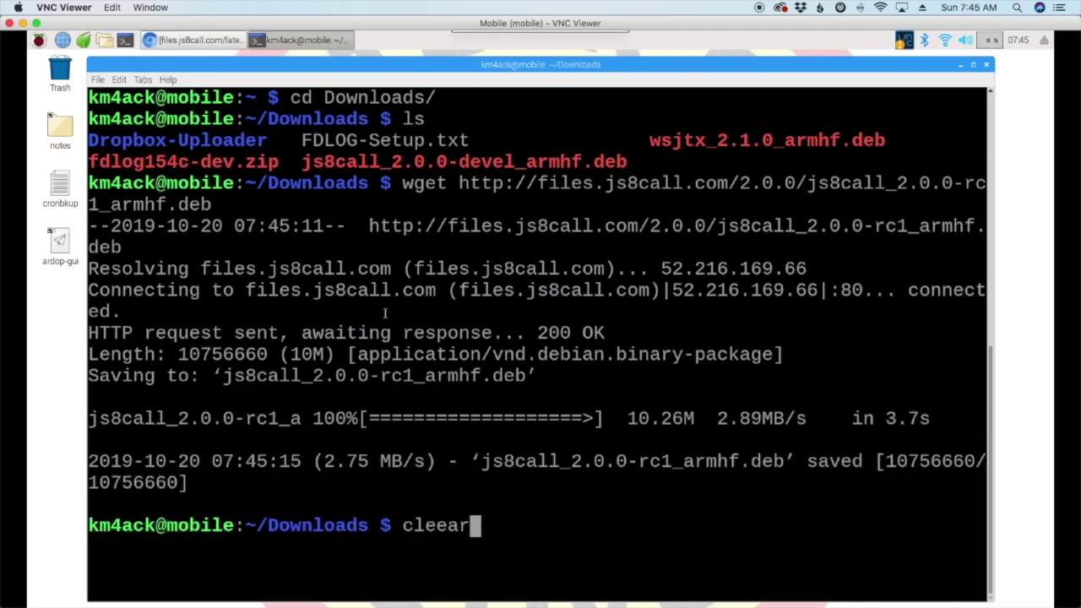
key(BackSpace)
key(BackSpace)
key(BackSpace)
text(ar)
key(Return)
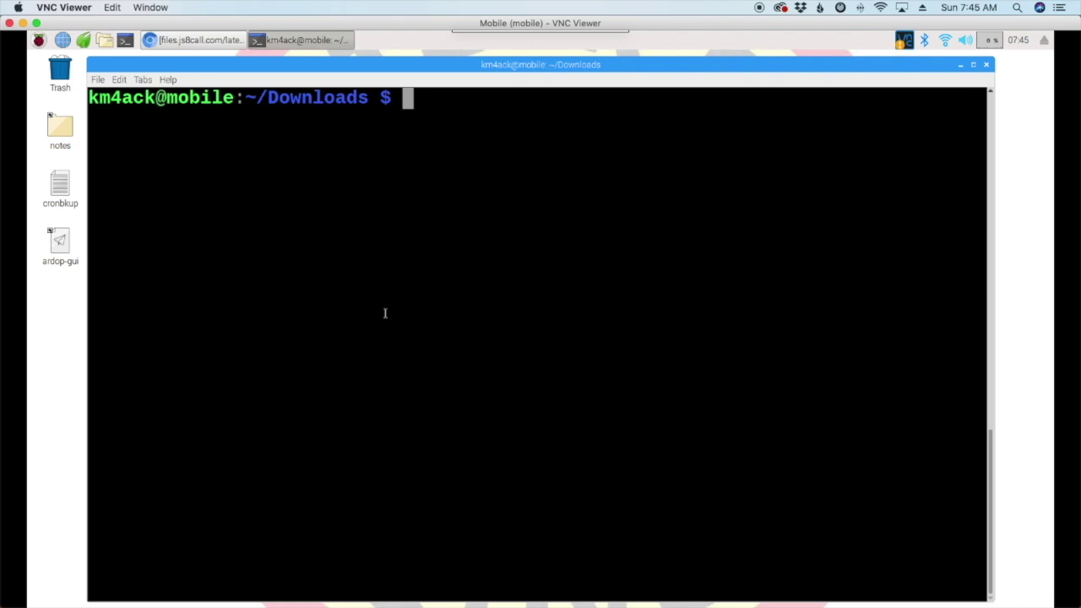
- Install the downloaded package by running "sudo dpkg -i js8call_2.0.0-rc1_armhf.deb"
text(sudo )
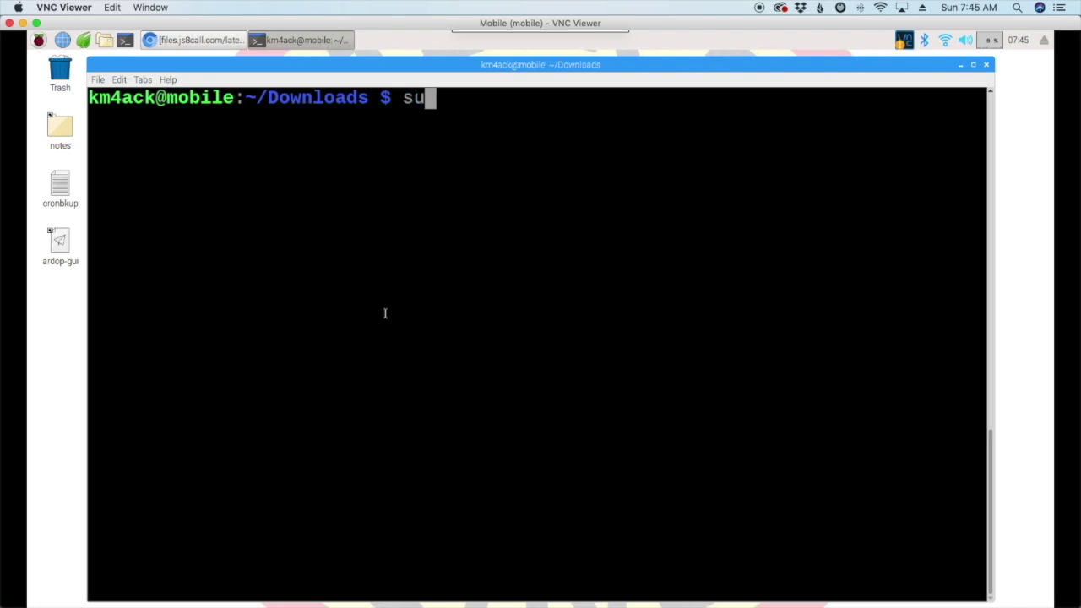
text(d)
text(p)
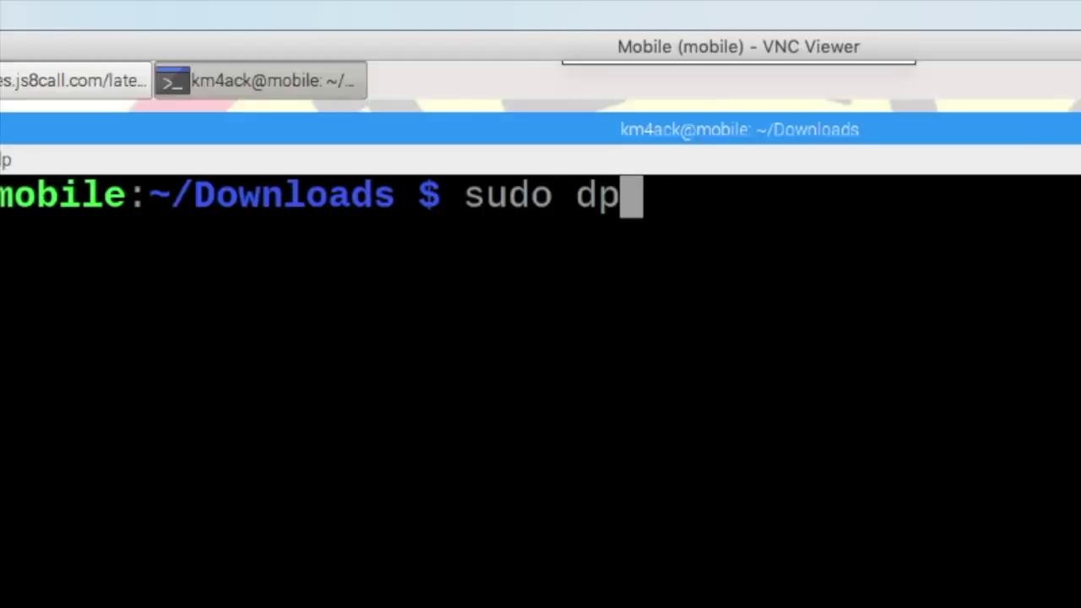
text(kg -)
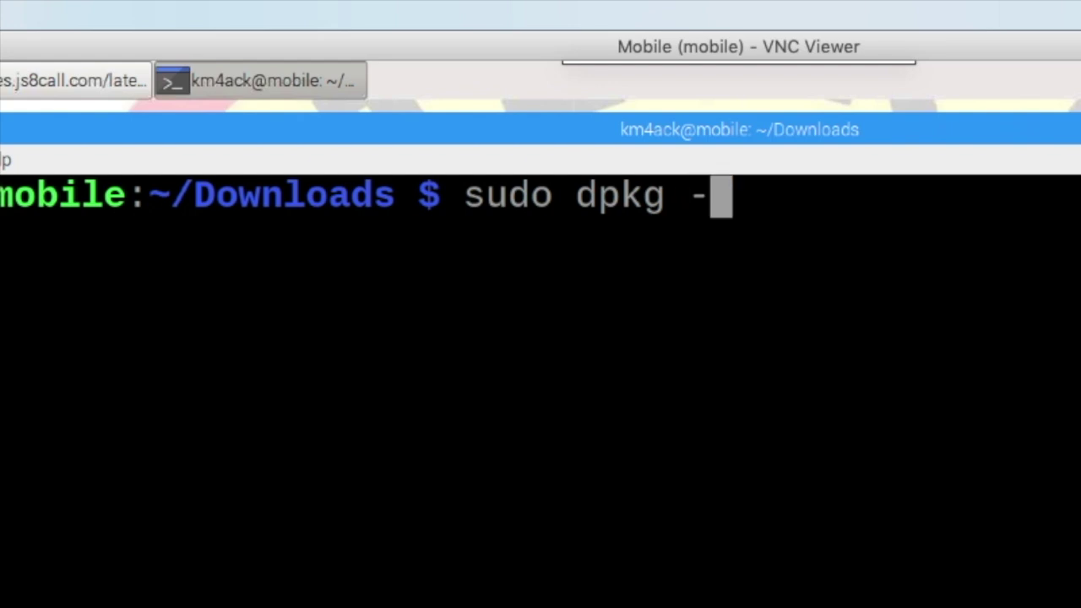
text(i js8)
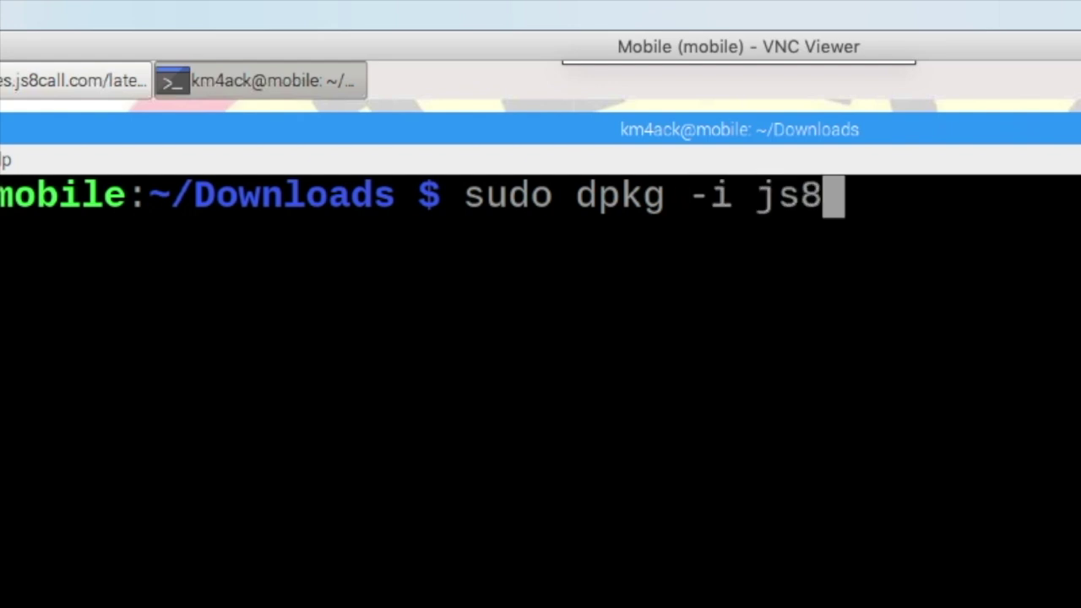
key(Tab)
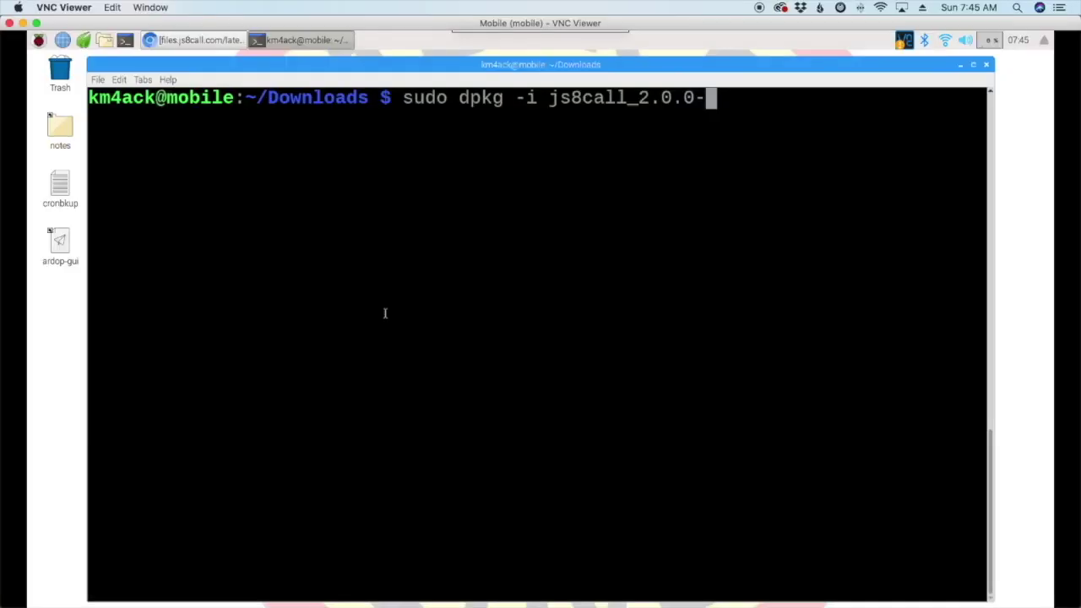
text(r)
key(Tab)
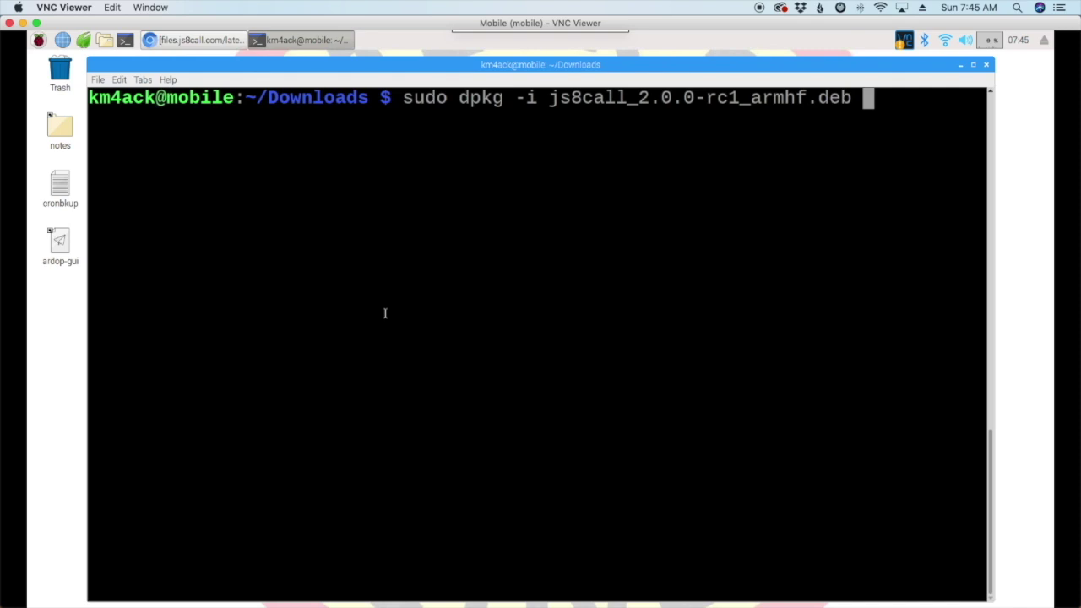
key(Return)
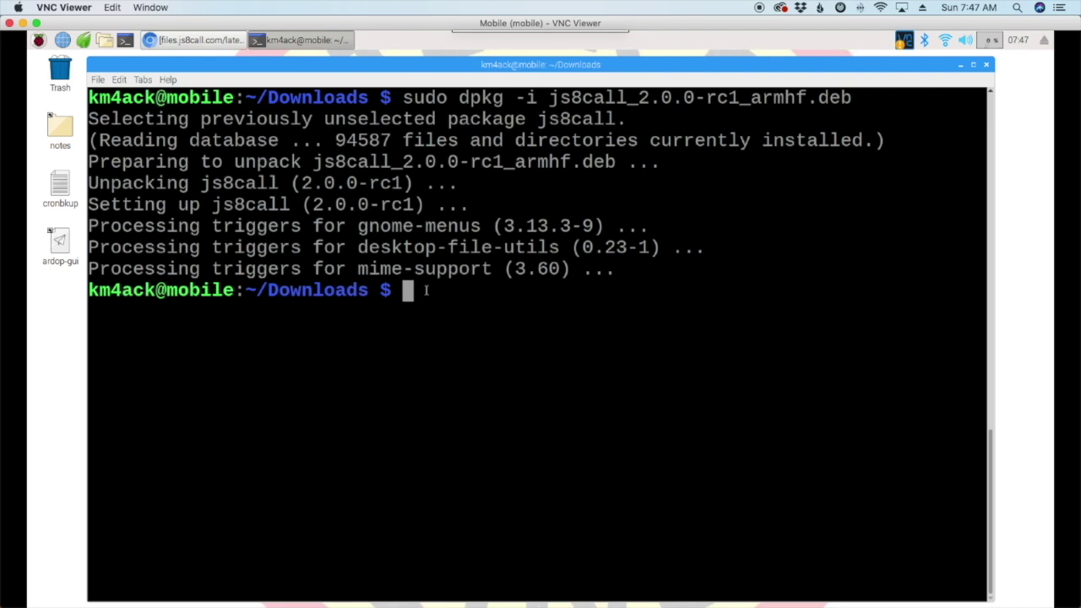
- Write out "sudo apt --fix-broken install" at the prompt without running it, and erase it again
text(sudo )
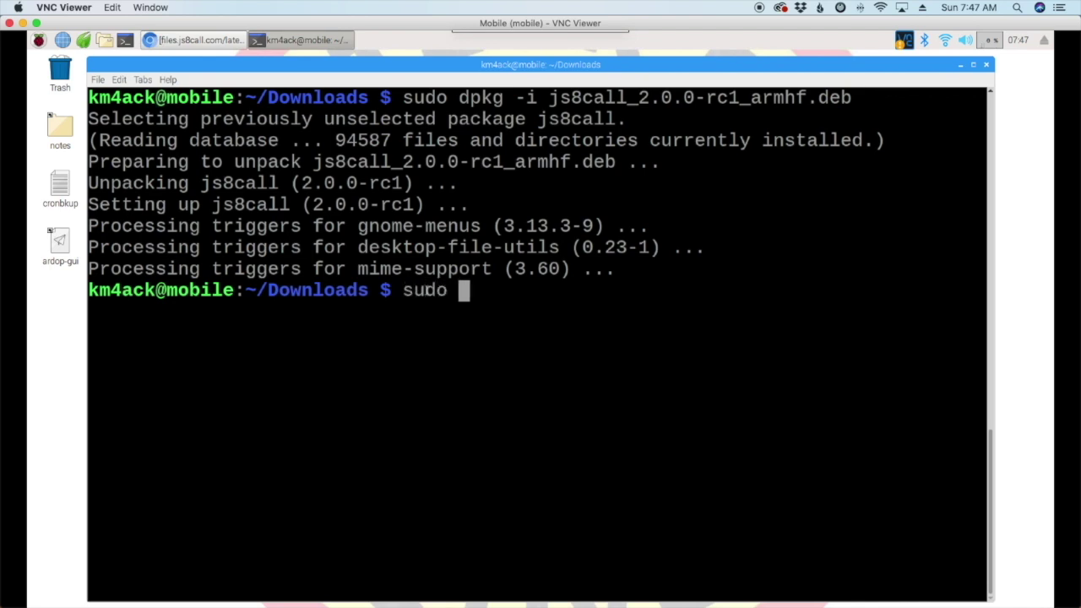
text(apt)
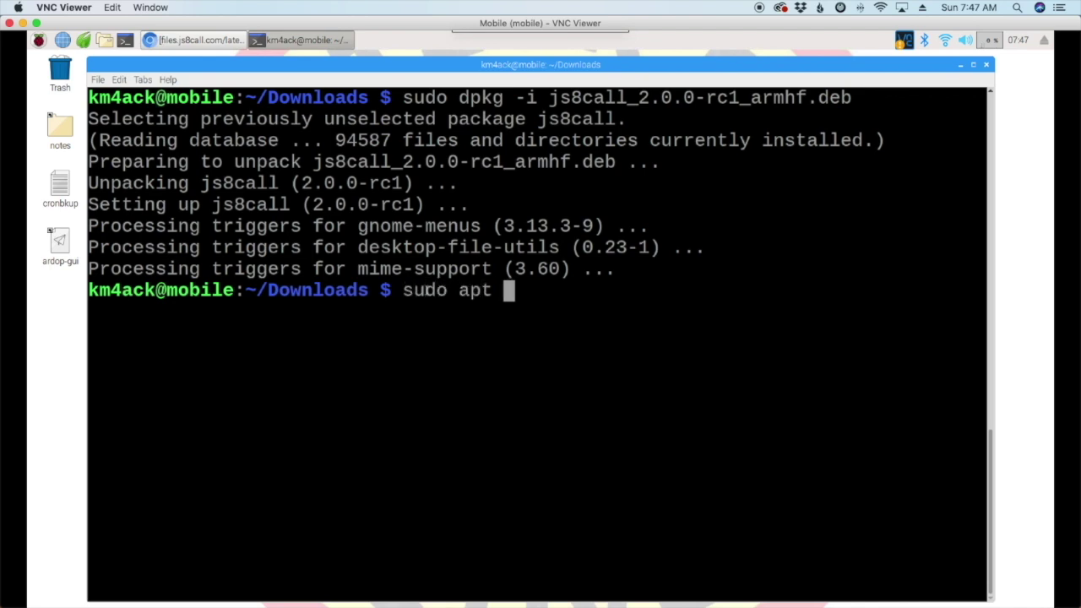
text( --f)
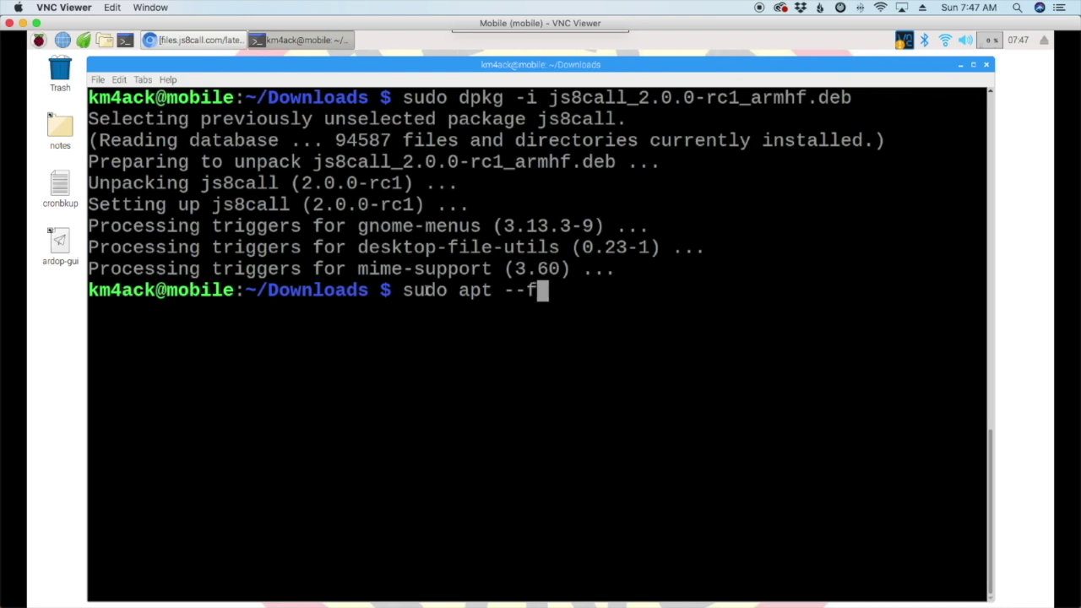
text(ix-broken )
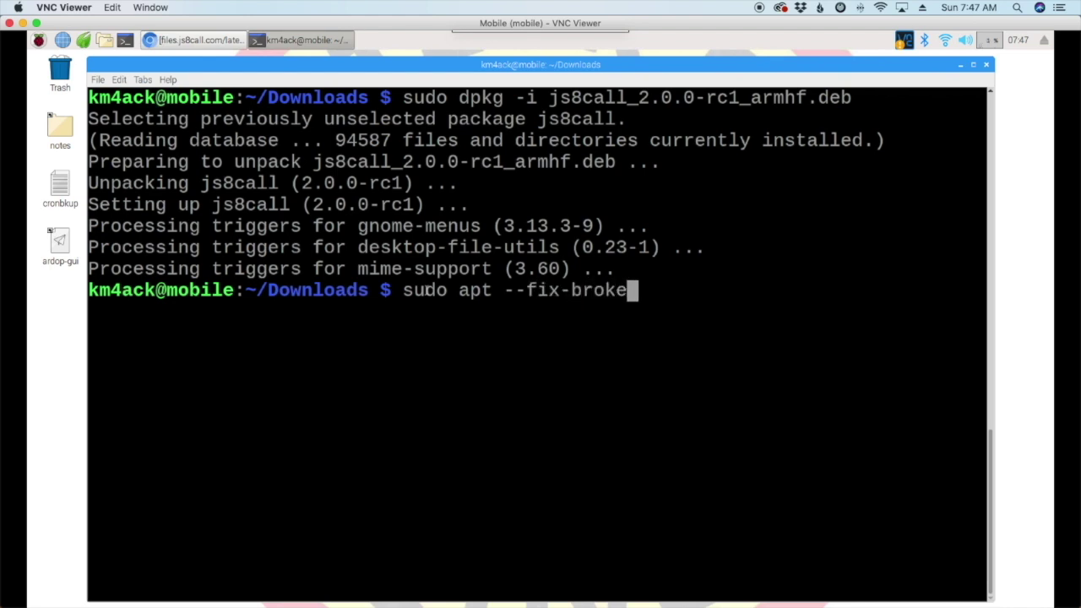
text(install)
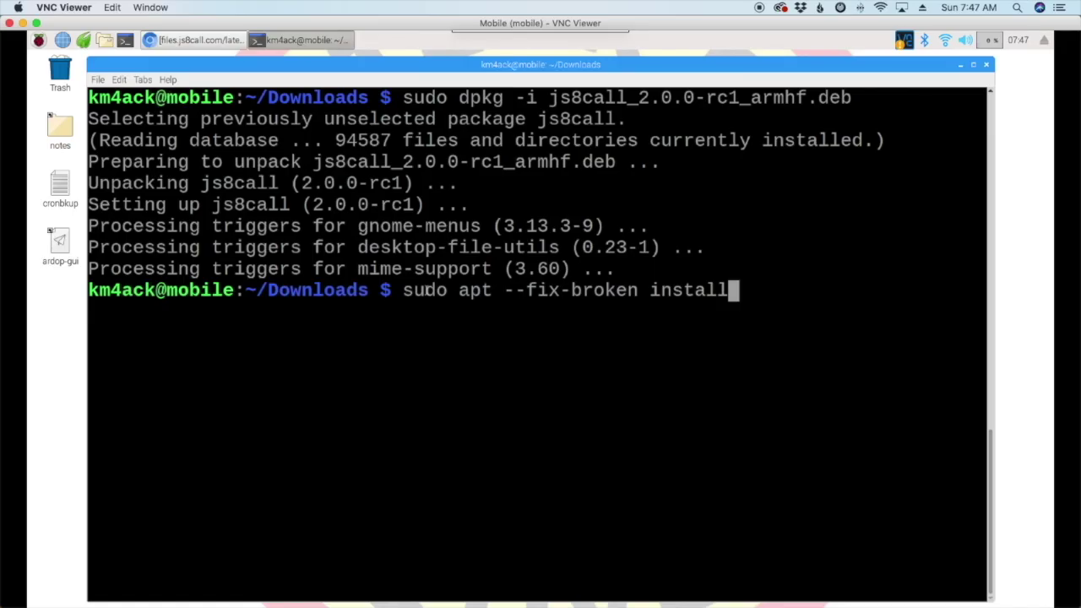
key(BackSpace)
key(BackSpace)
key(BackSpace)
key(BackSpace)
key(BackSpace)
key(BackSpace)
key(BackSpace)
key(BackSpace)
key(BackSpace)
key(BackSpace)
key(BackSpace)
key(BackSpace)
key(BackSpace)
key(BackSpace)
key(BackSpace)
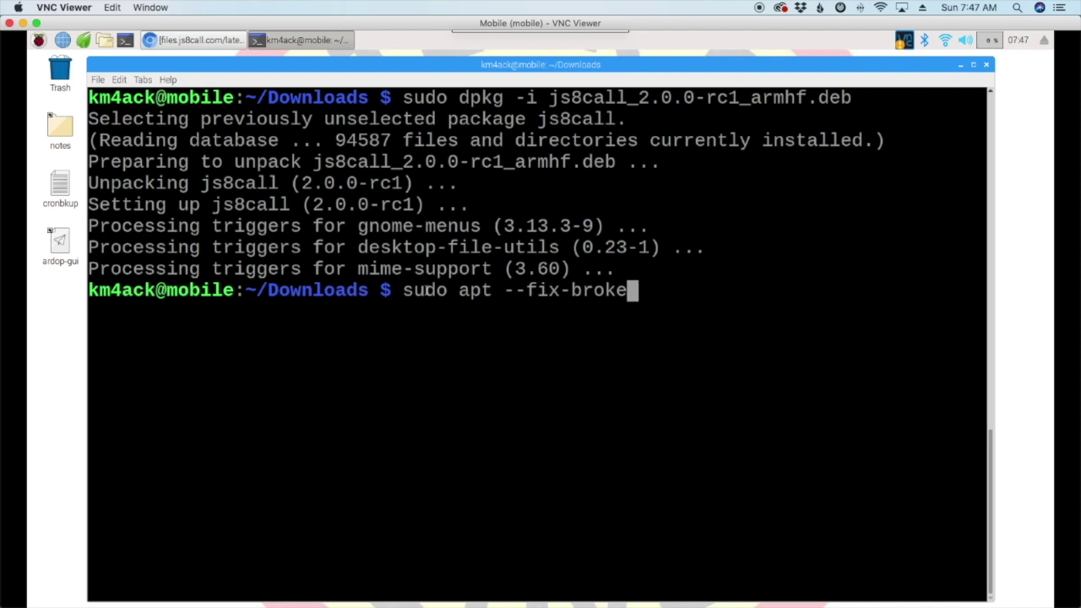
key(BackSpace)
key(BackSpace)
key(BackSpace)
key(BackSpace)
key(BackSpace)
key(BackSpace)
key(BackSpace)
key(BackSpace)
key(BackSpace)
key(BackSpace)
key(BackSpace)
key(BackSpace)
key(BackSpace)
key(BackSpace)
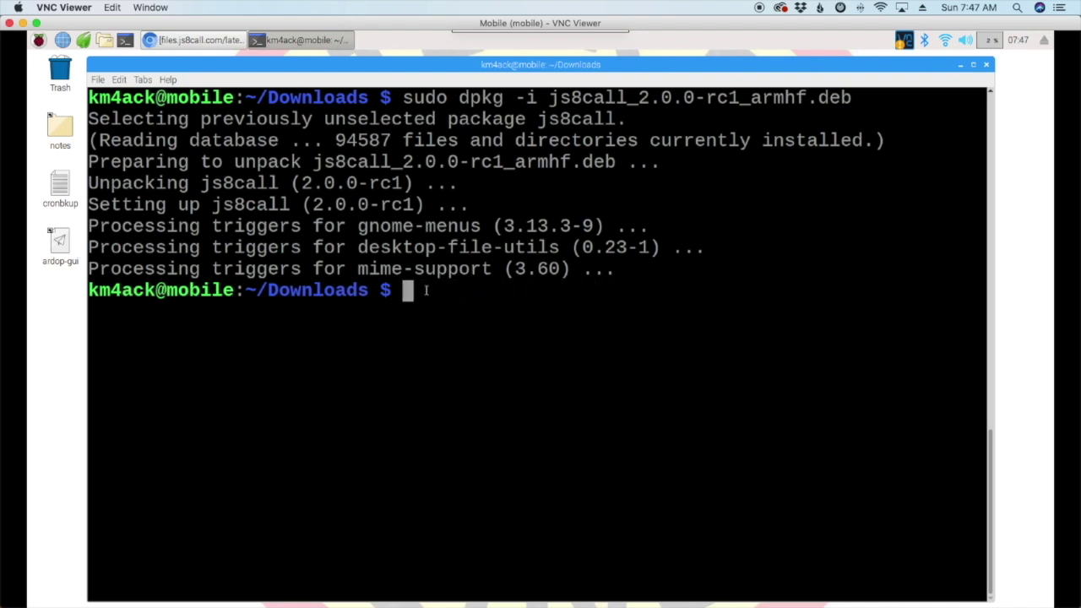
- Recall the dpkg install command at the prompt without running it, and highlight both occurrences of the command for review
key(Up)
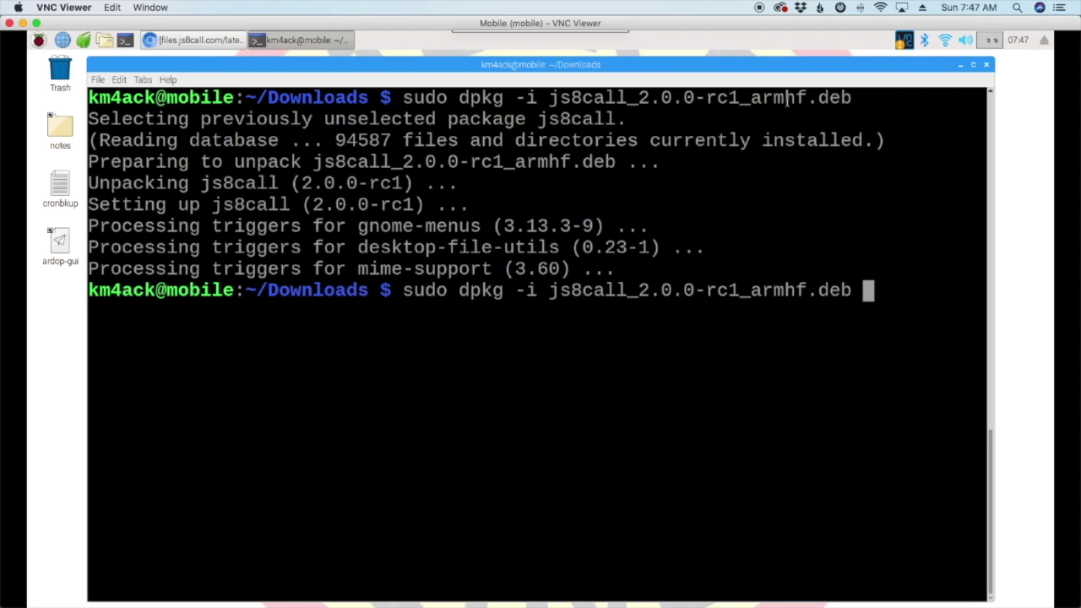
drag(855, 100, 390, 100)
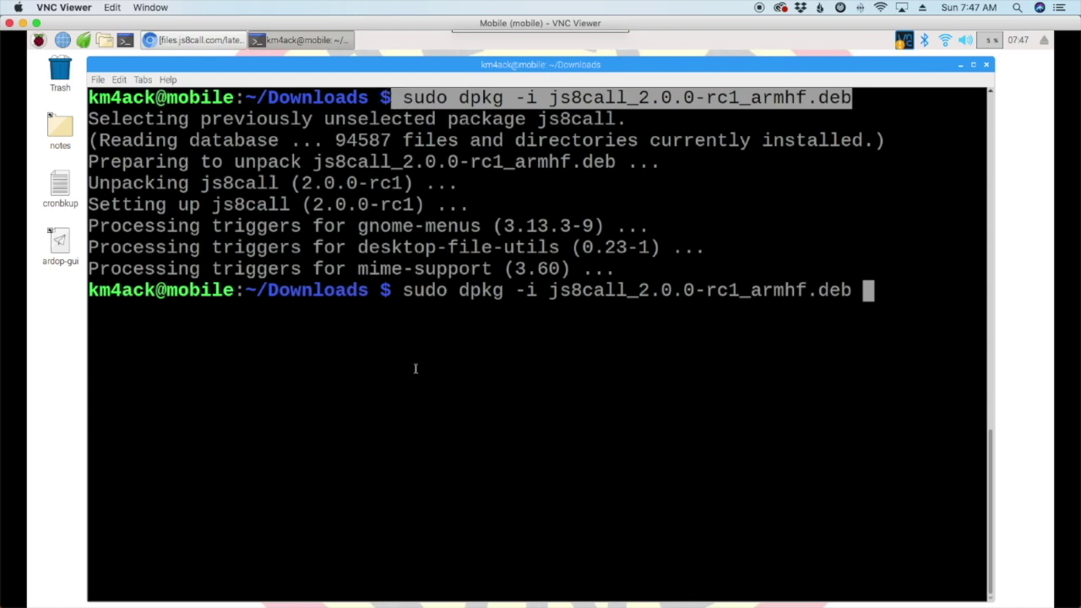
drag(403, 290, 880, 294)
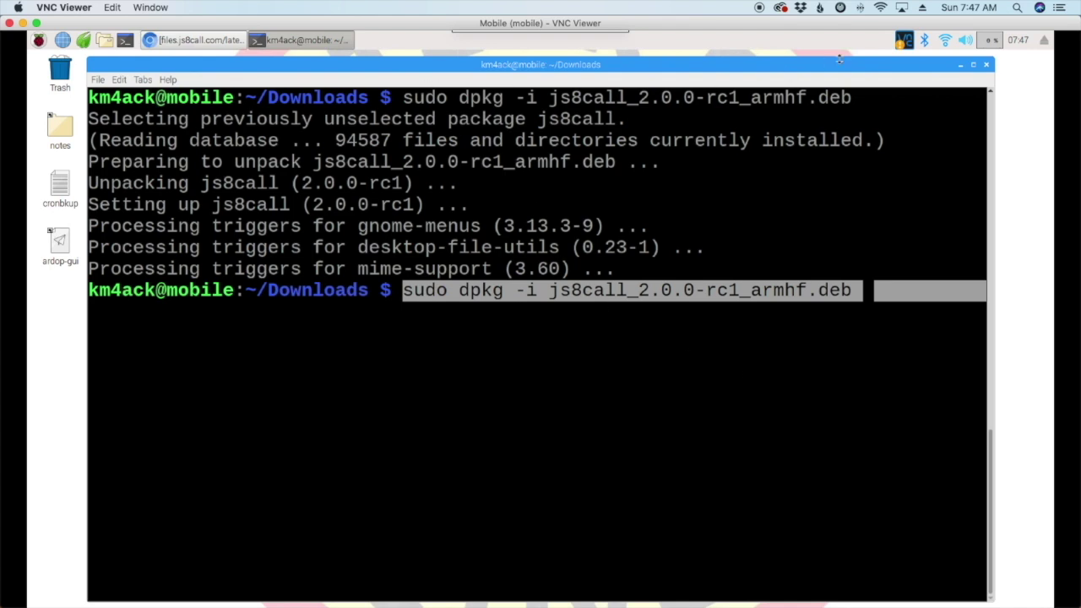
- Minimize the terminal and launch js8call from the Raspberry Pi desktop
click(959, 65)
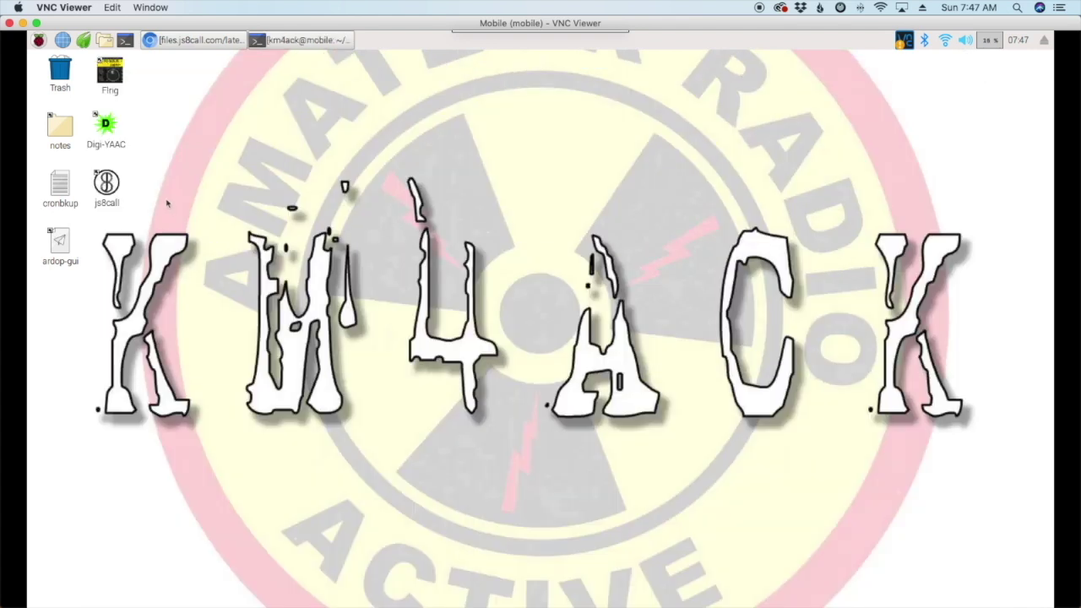
click(108, 186)
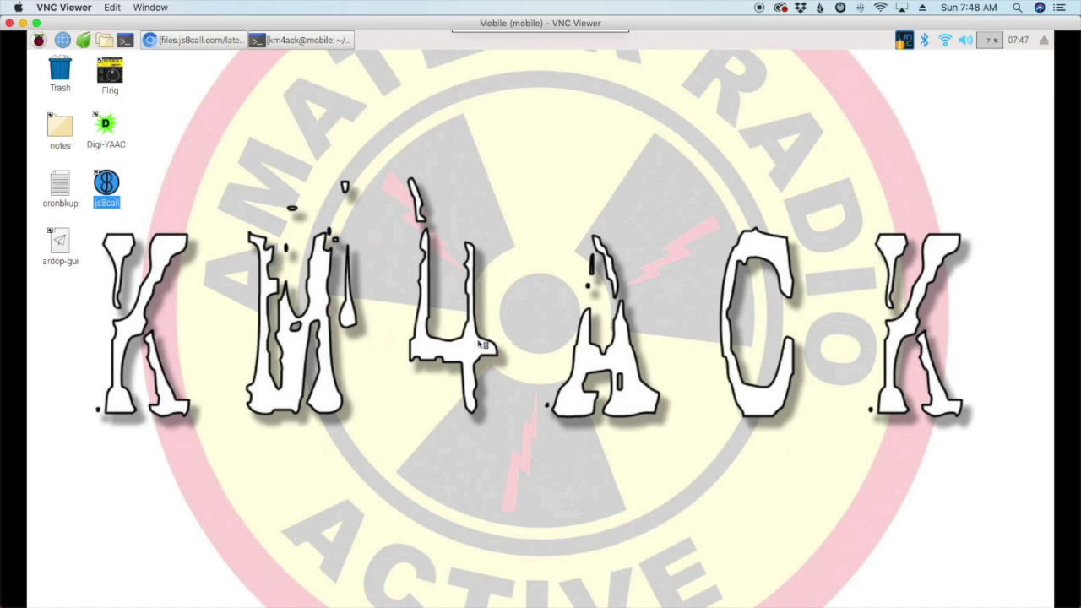